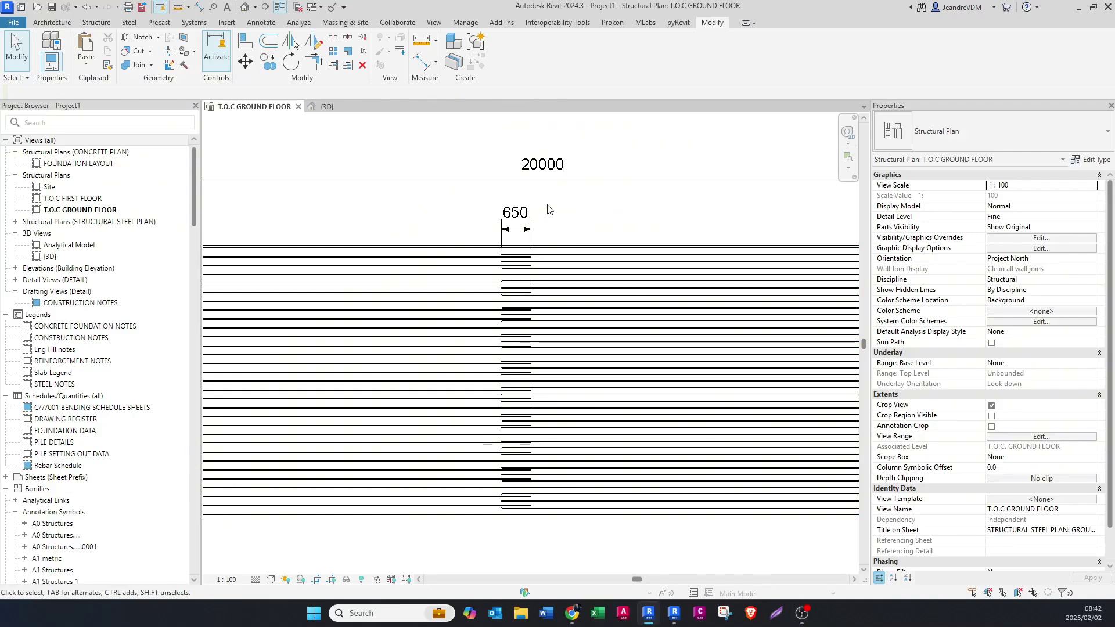
Inspect the 650 lap on the ground-floor plan, then view the staggered Y16 bars in 3D
middle_drag(547, 215, 549, 246)
scroll(546, 246, up, 5)
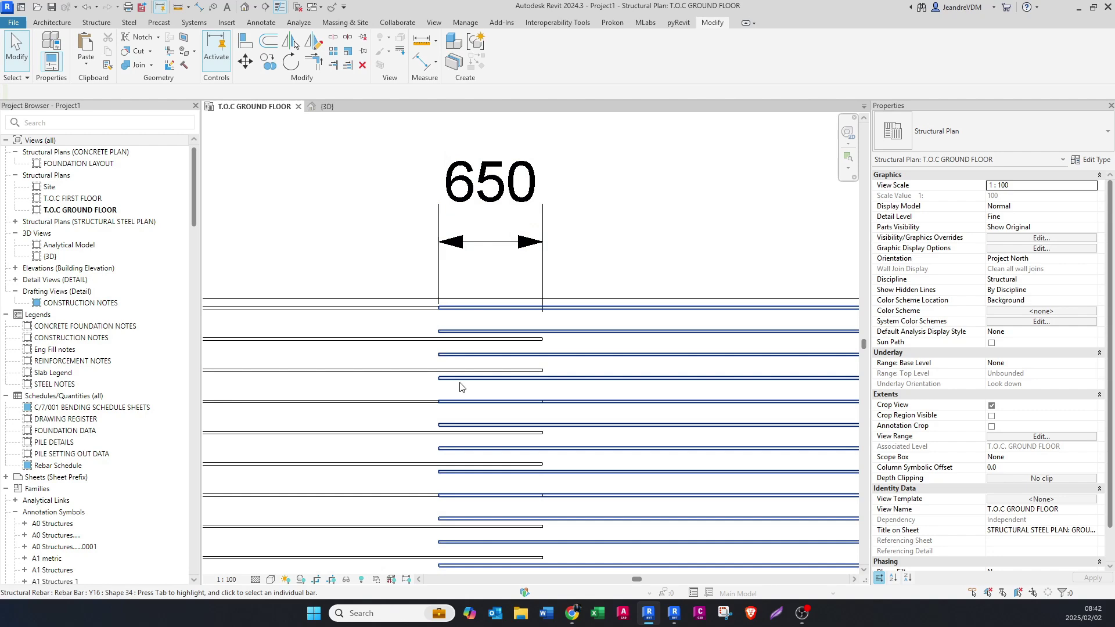
scroll(493, 348, down, 3)
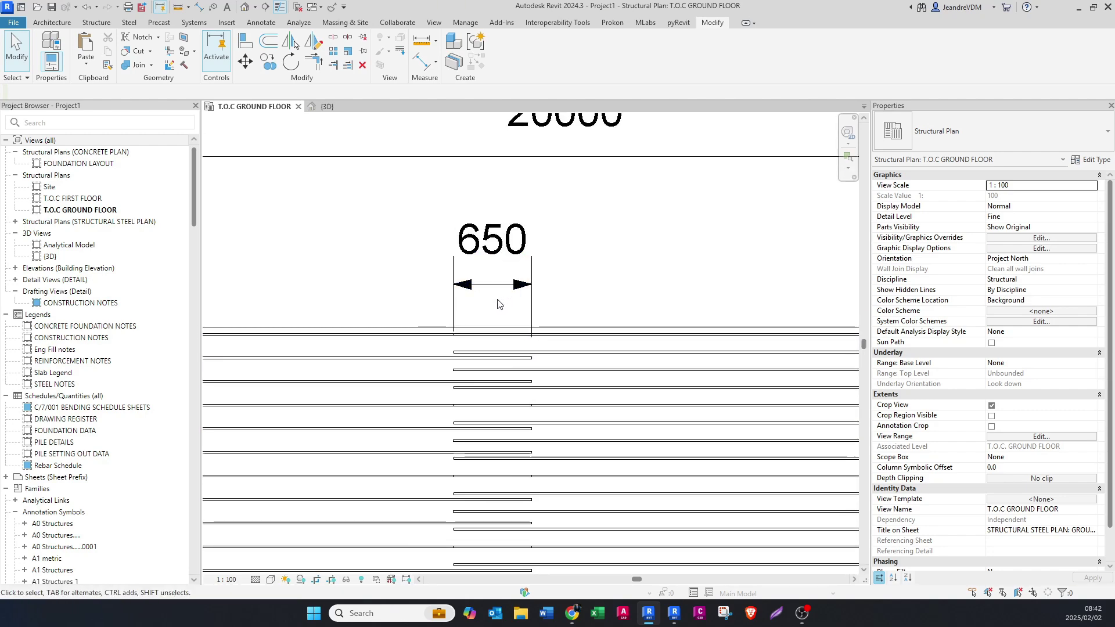
scroll(500, 303, down, 3)
click(325, 106)
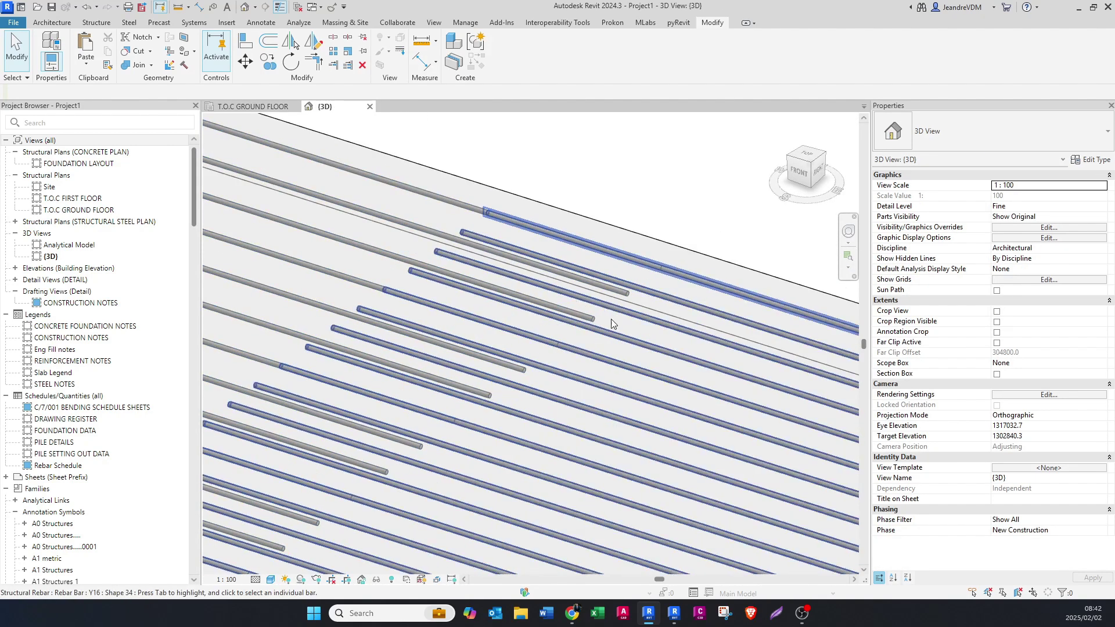
Open the T.O.C FIRST FLOOR plan to review its 600 lap, then view its bars in 3D
click(675, 615)
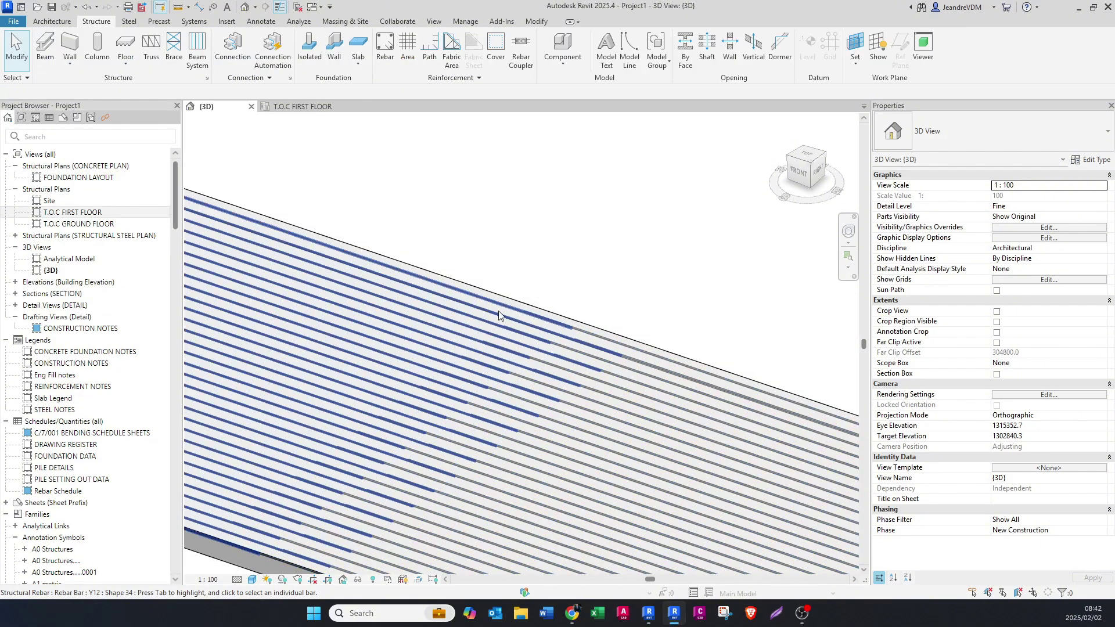
double_click(74, 212)
scroll(408, 213, down, 3)
scroll(527, 294, up, 3)
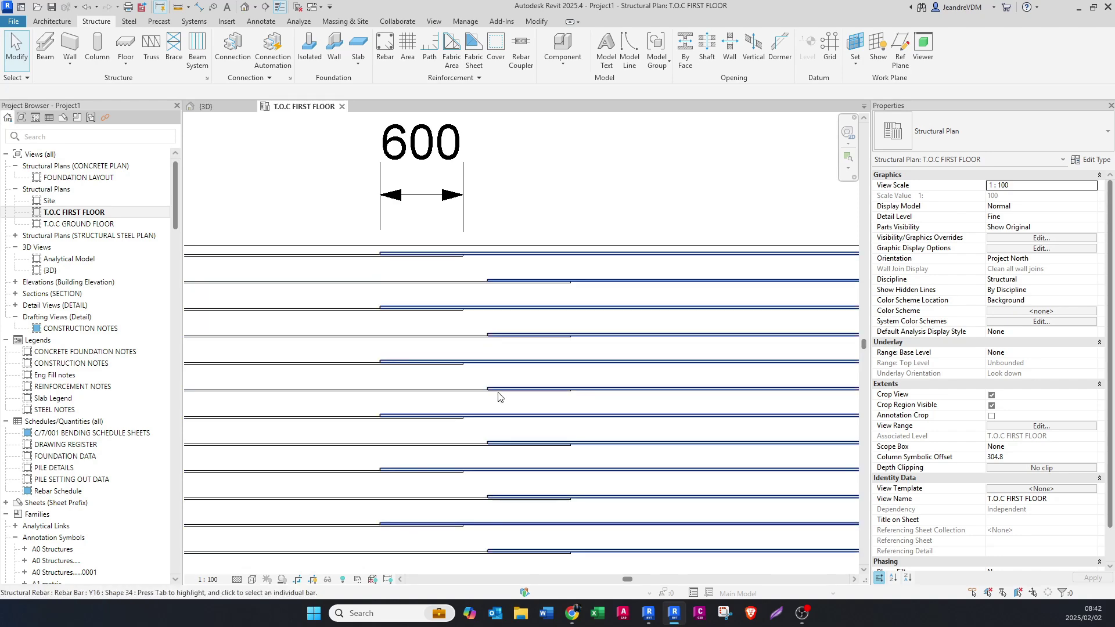
middle_drag(489, 349, 489, 286)
scroll(489, 286, down, 2)
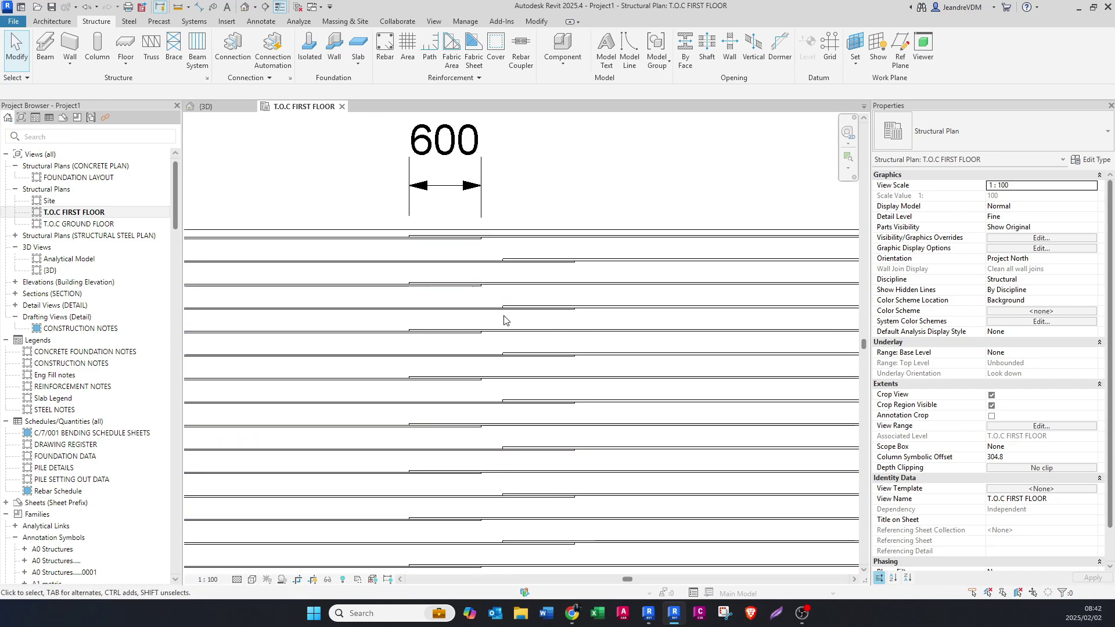
click(228, 111)
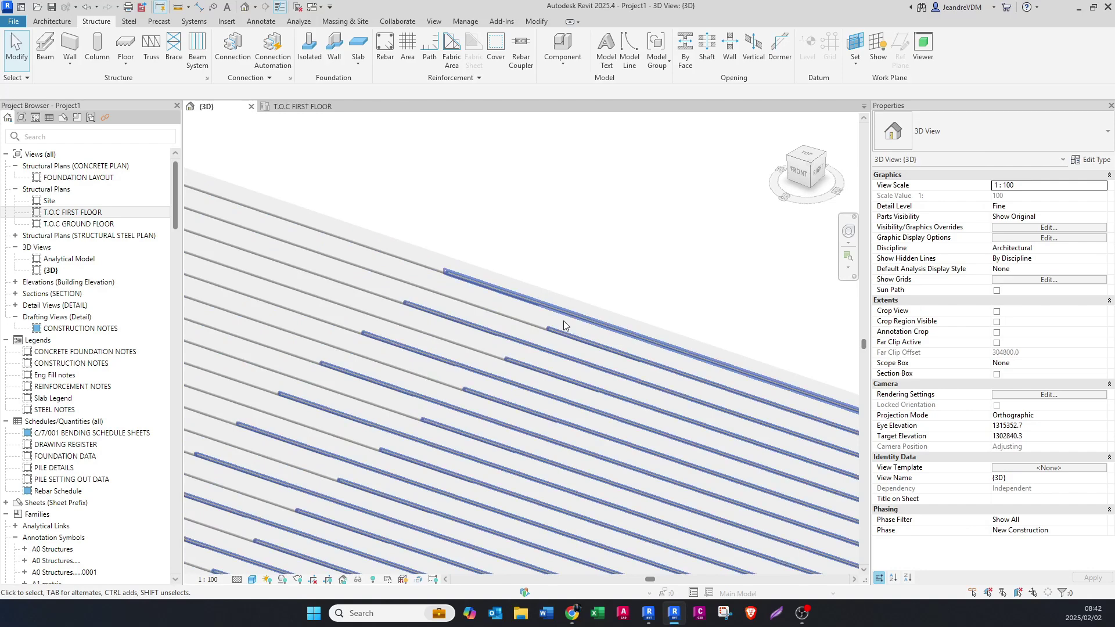
scroll(516, 272, up, 3)
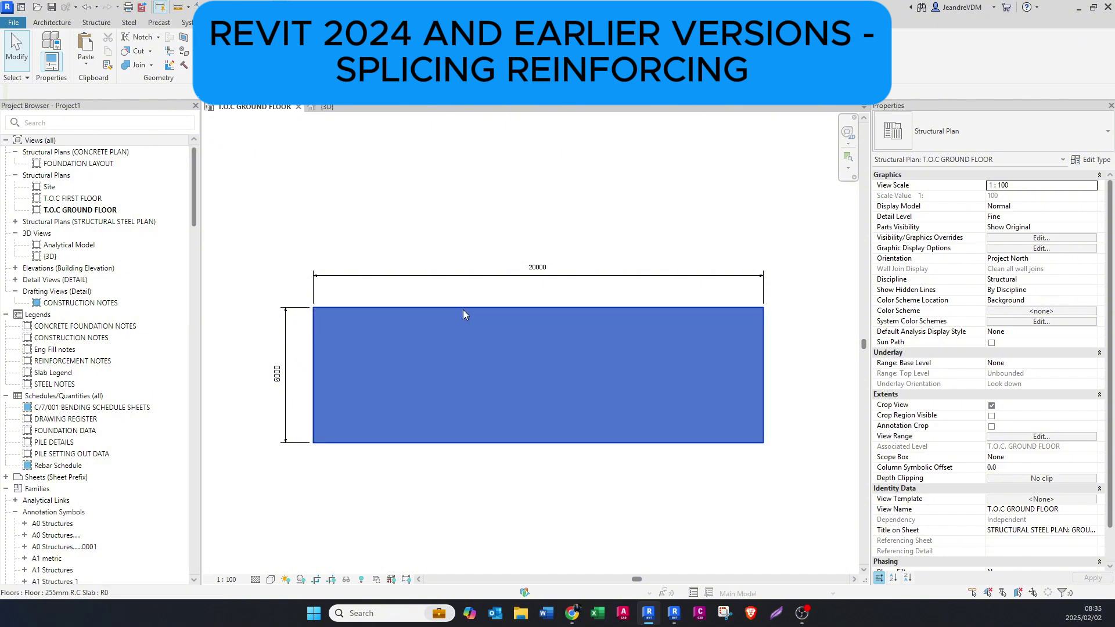
Select the ground-floor slab and start the Rebar tool, dismissing the shape notice
click(462, 309)
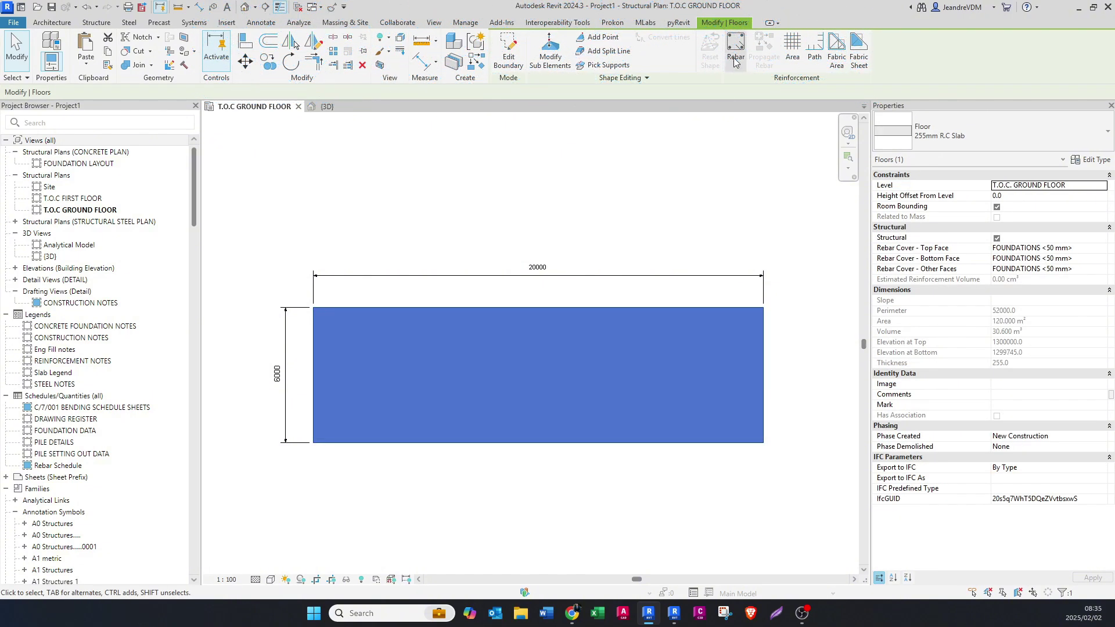
click(735, 59)
click(587, 329)
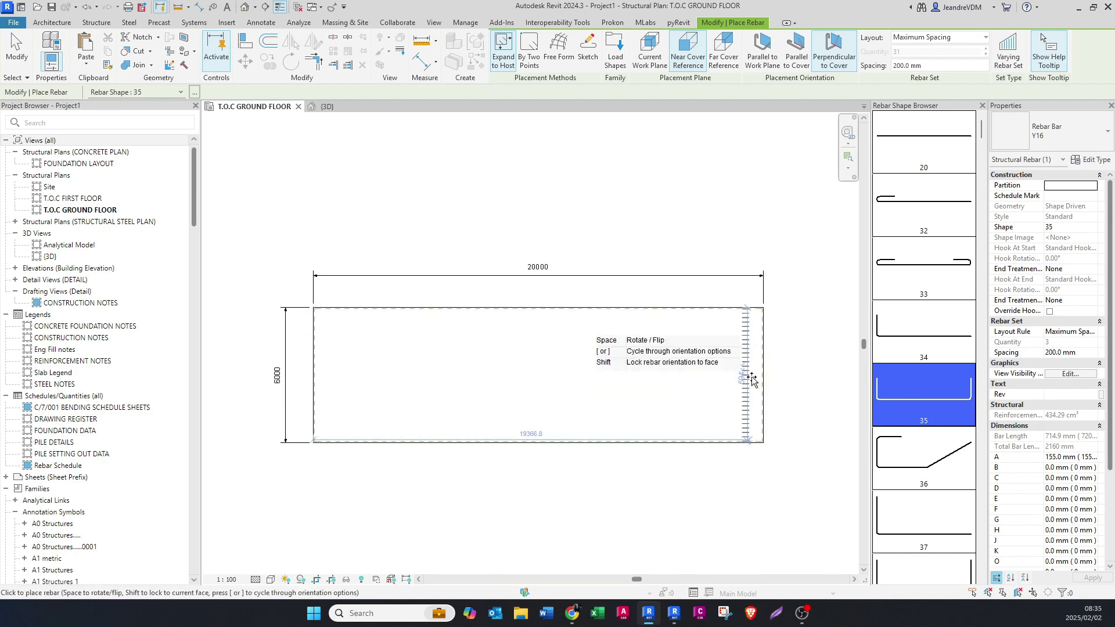
Choose rebar shape 34 and orient the 31-bar Y16 set at 200 mm spacing across the slab
click(947, 343)
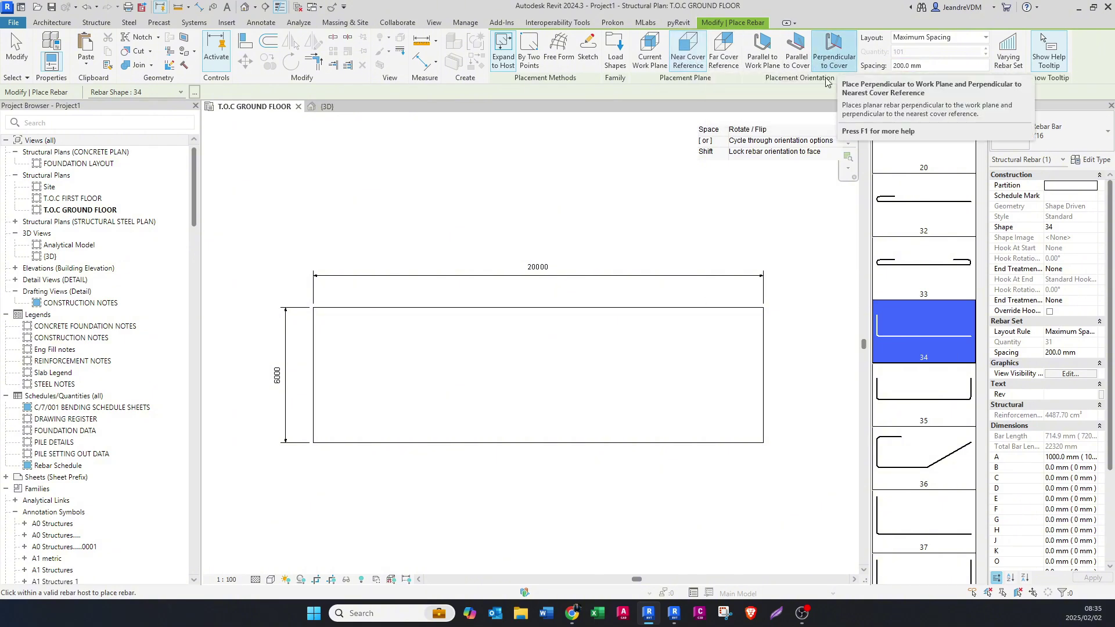
scroll(307, 327, up, 3)
scroll(307, 327, up, 5)
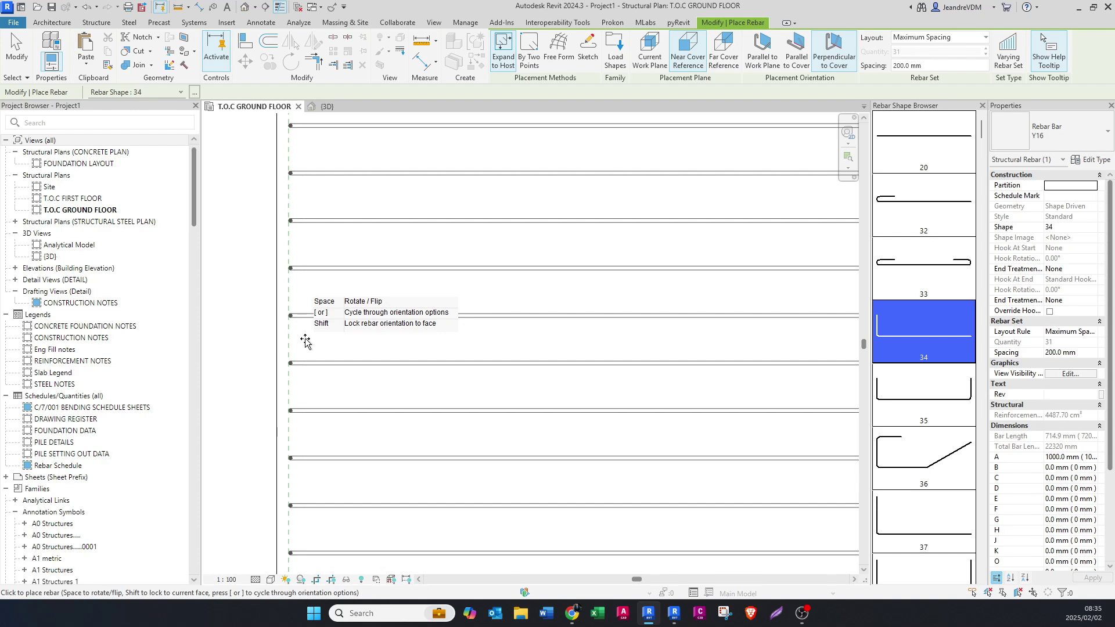
scroll(305, 342, up, 2)
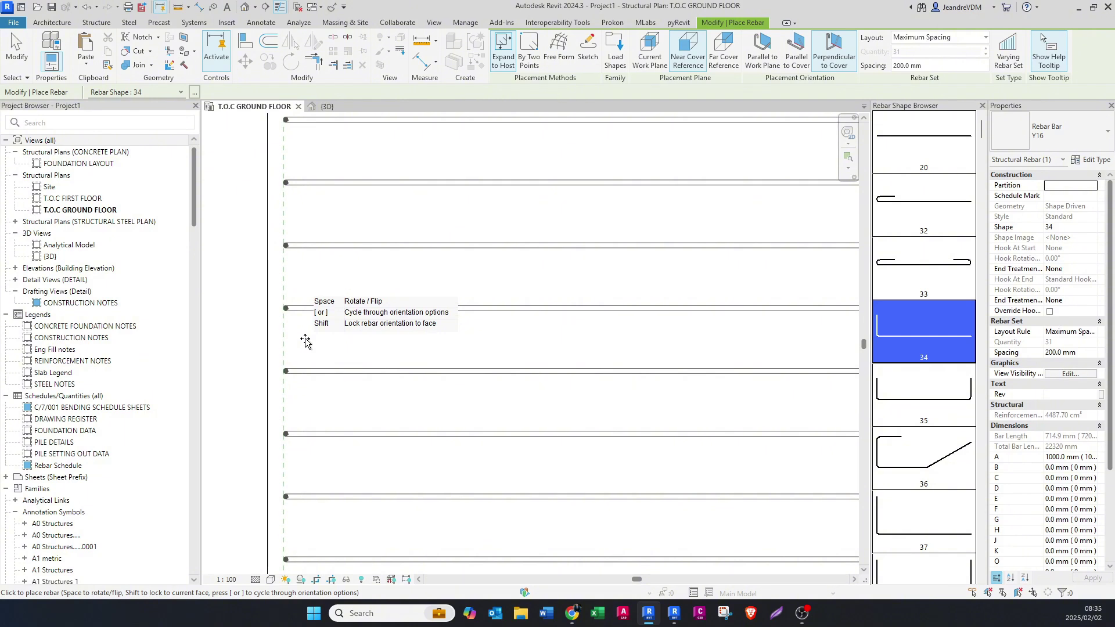
key(space)
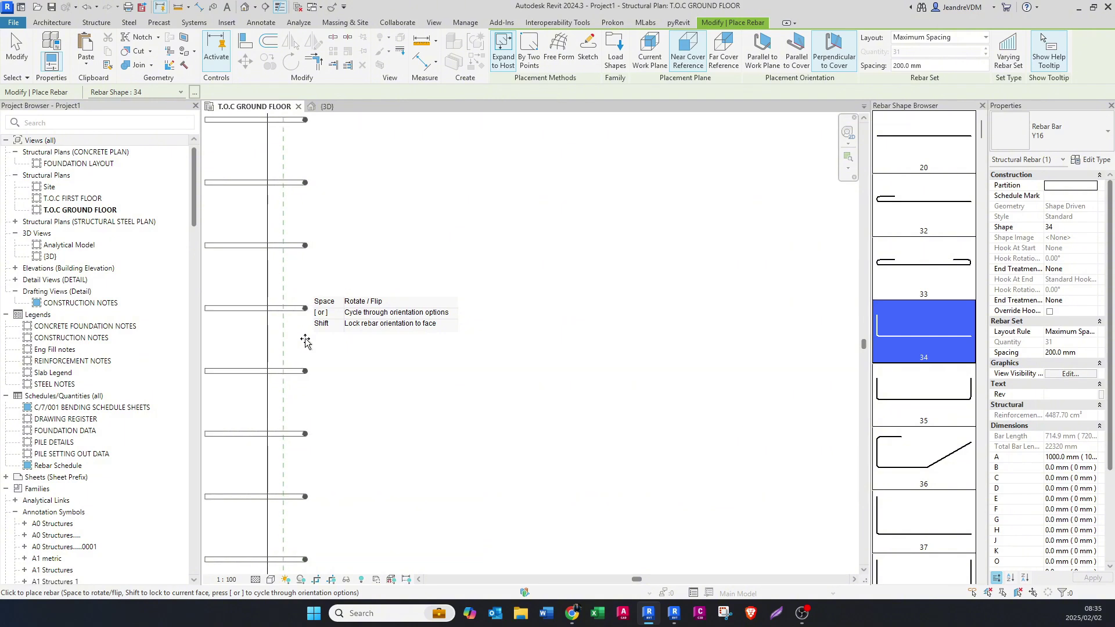
key(space)
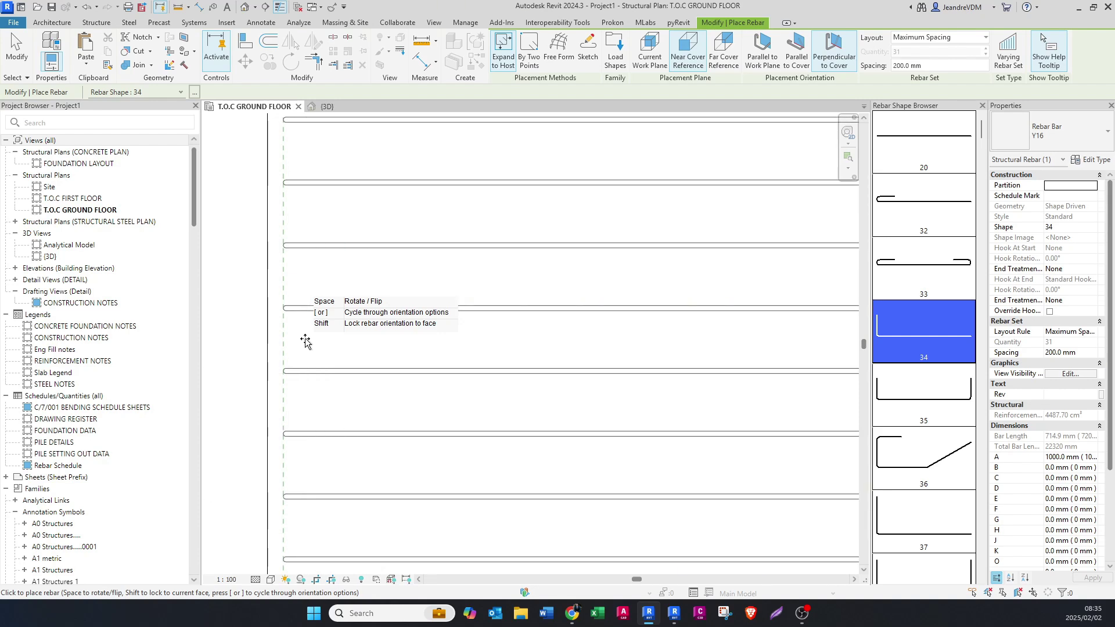
scroll(306, 342, up, 2)
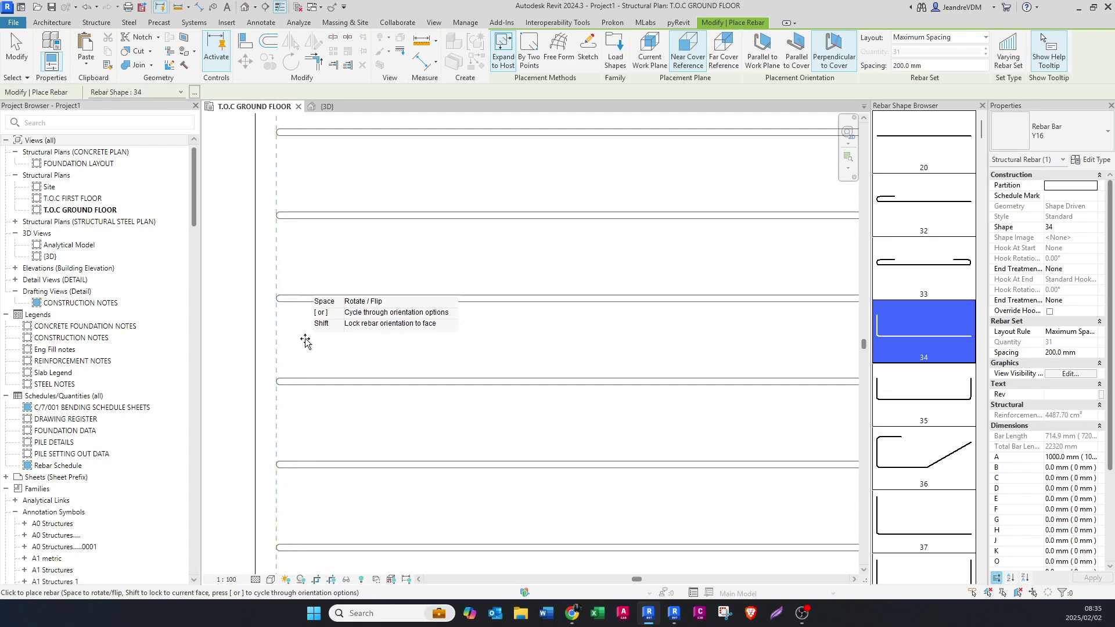
Place the Y16 bar set along the slab's left edge
click(305, 343)
scroll(306, 343, down, 10)
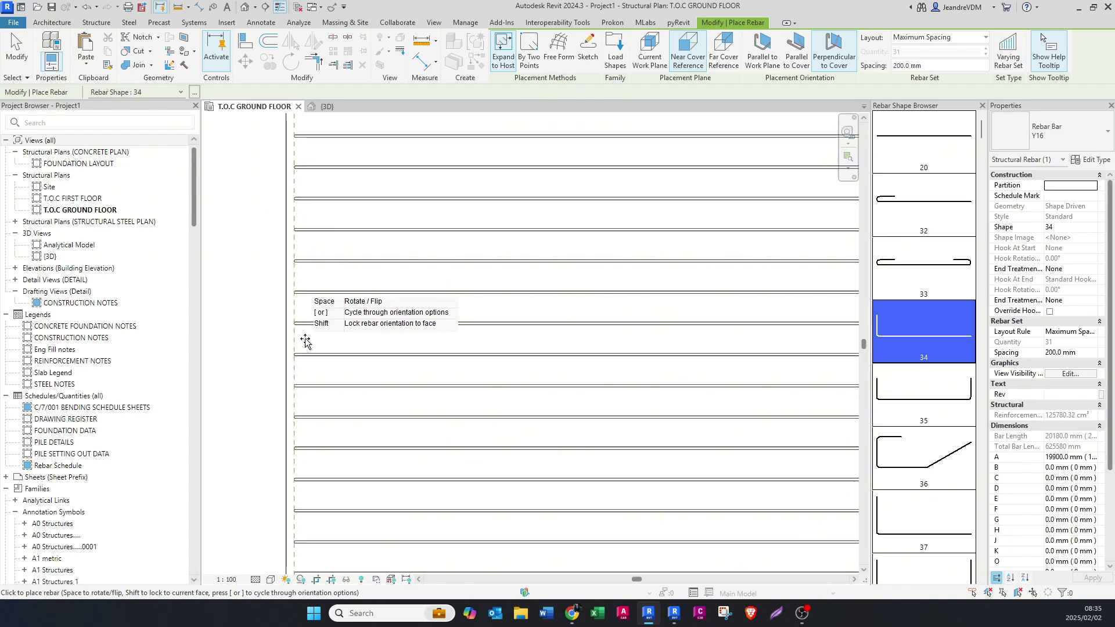
key(Escape)
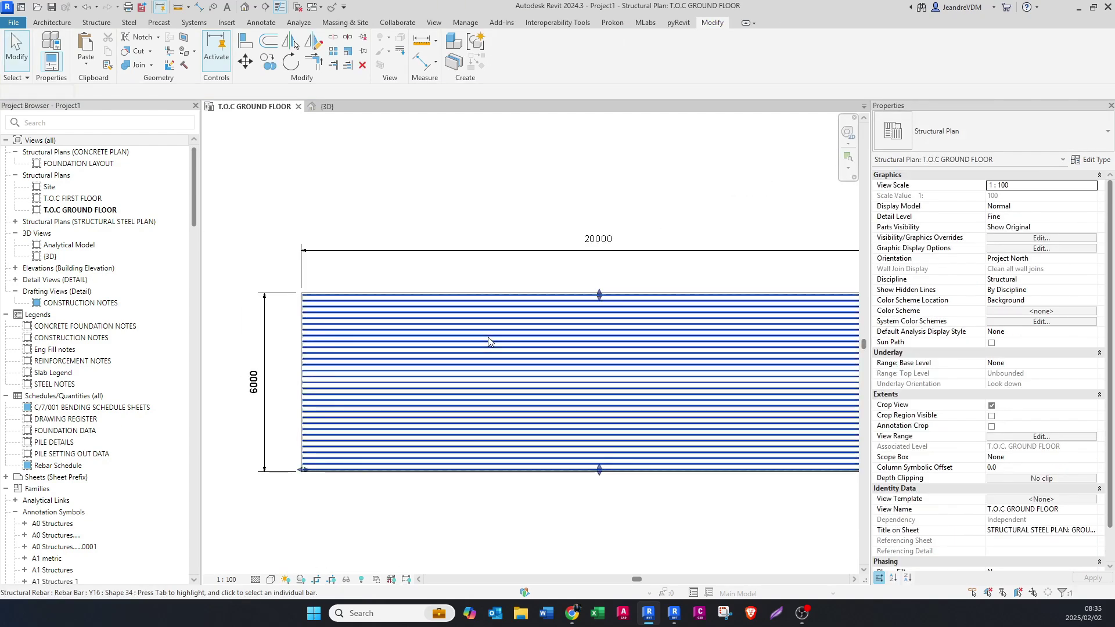
Drag the bar set's end grip left to shorten the bars to 6161.5 mm
click(491, 343)
middle_drag(635, 351, 510, 348)
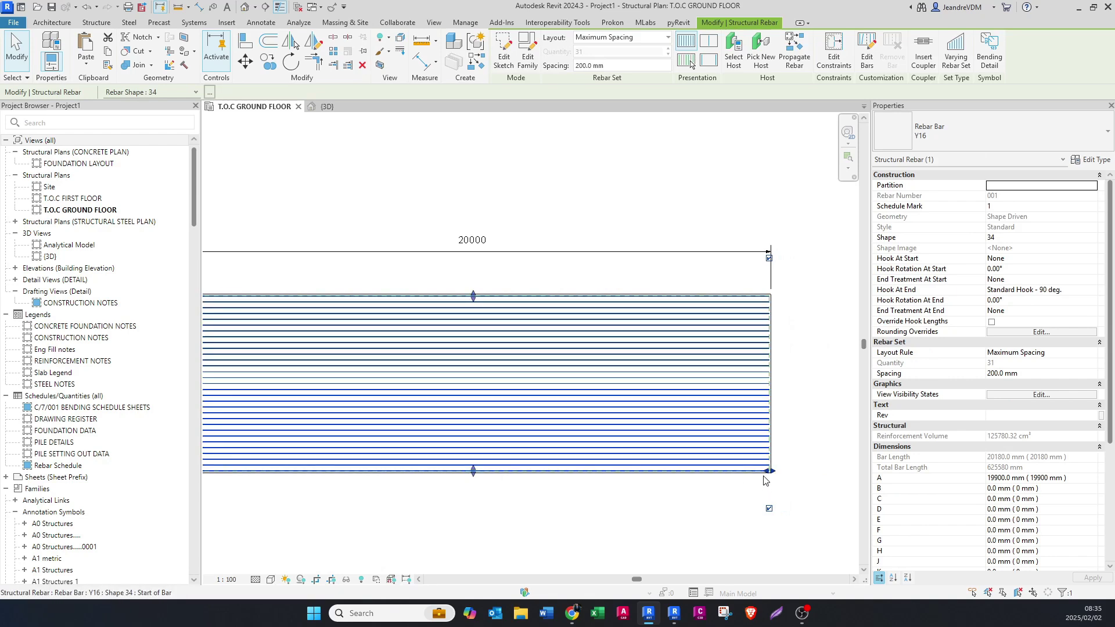
drag(769, 473, 352, 463)
middle_drag(353, 463, 493, 450)
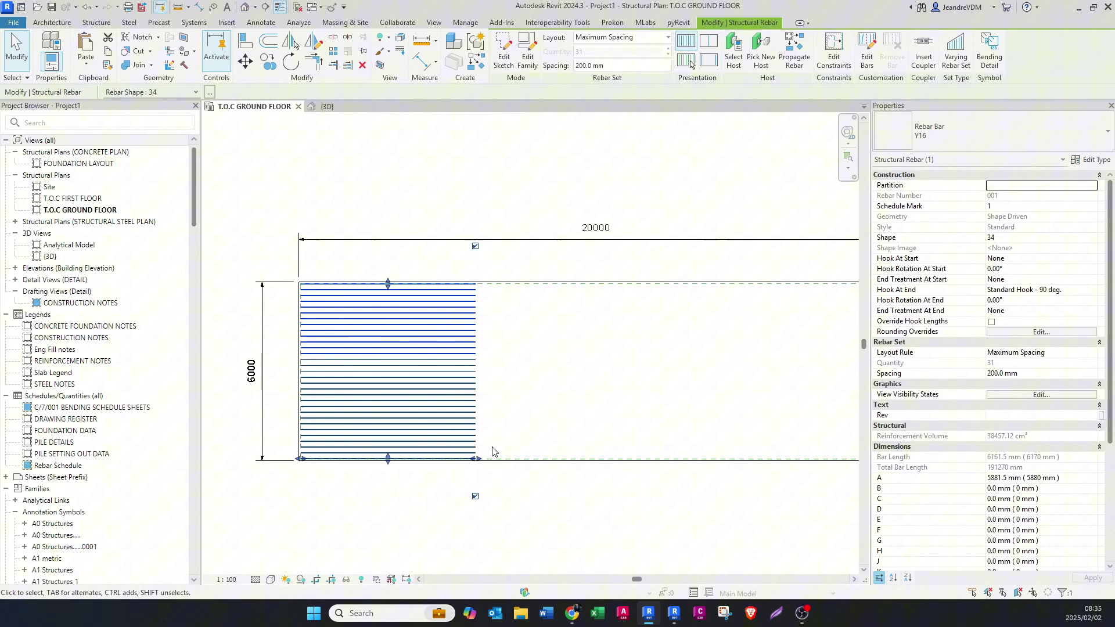
key(Escape)
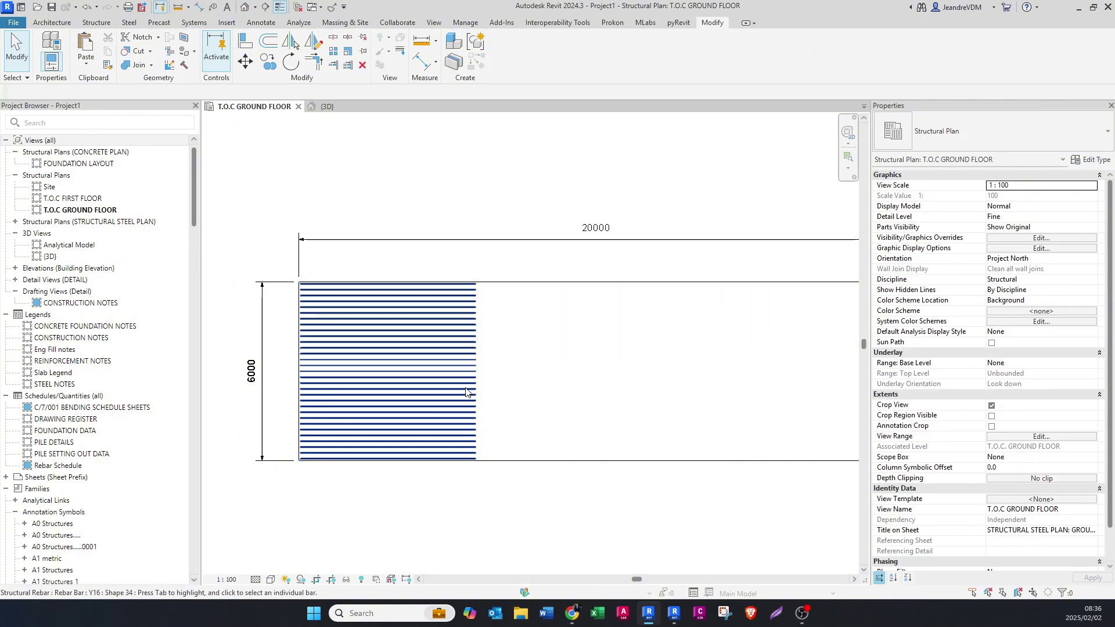
click(429, 378)
middle_drag(423, 373, 382, 379)
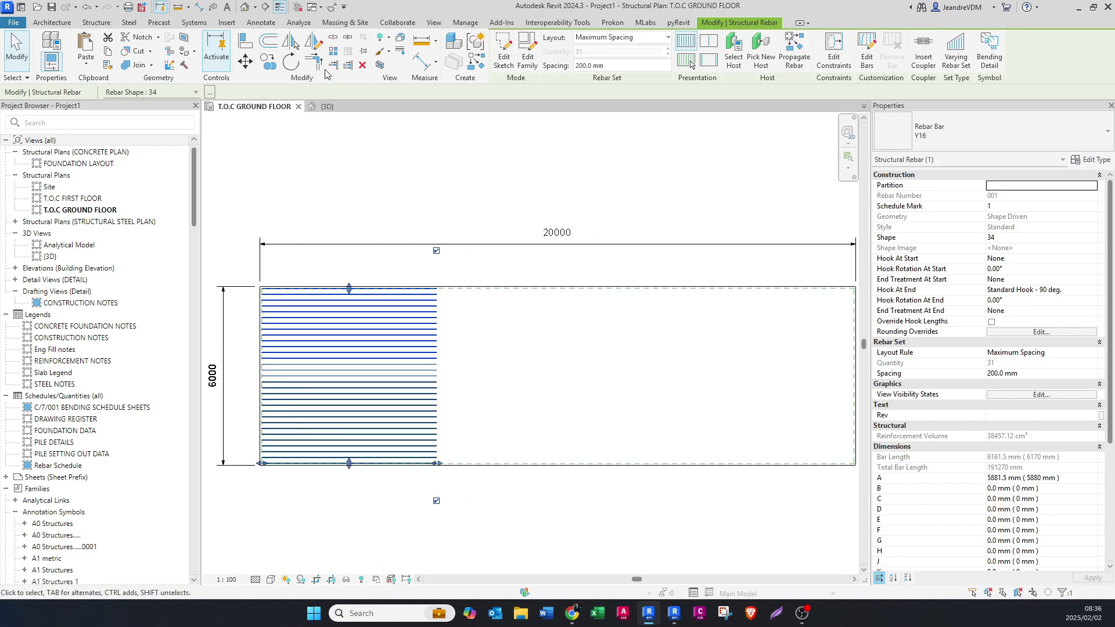
Mirror-copy the shortened bar set about a vertical axis through the slab's top-edge midpoint
click(316, 51)
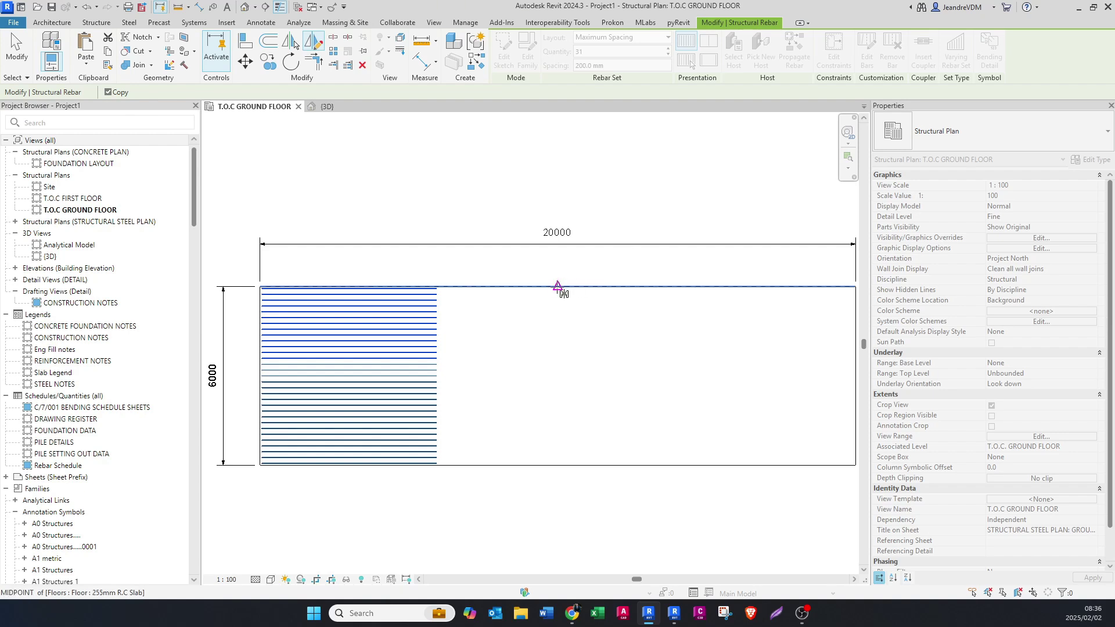
middle_drag(558, 286, 531, 285)
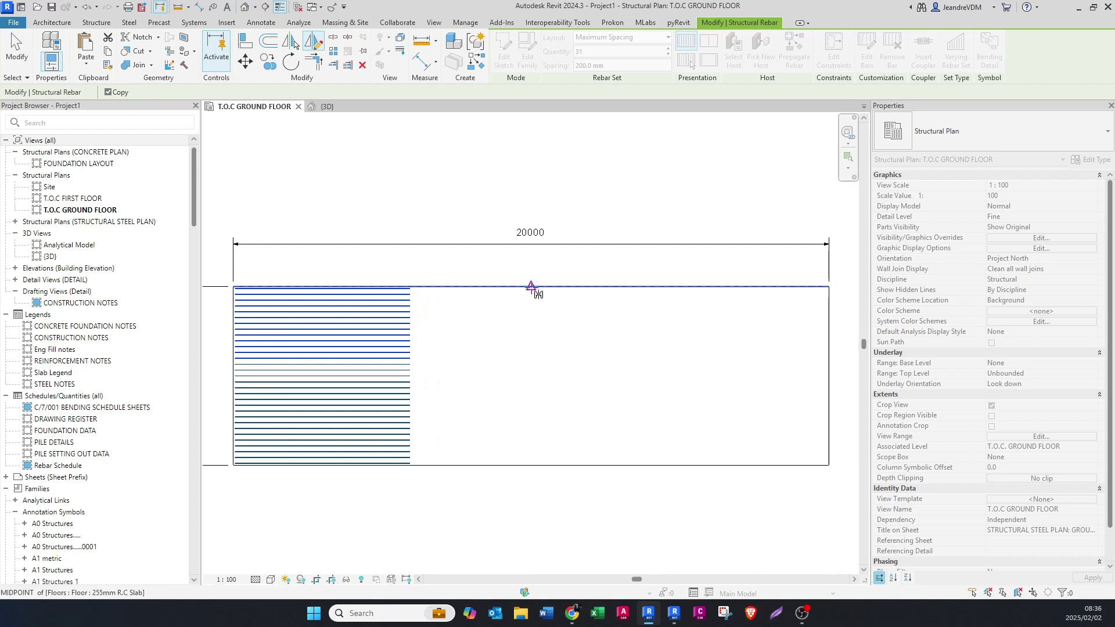
click(531, 287)
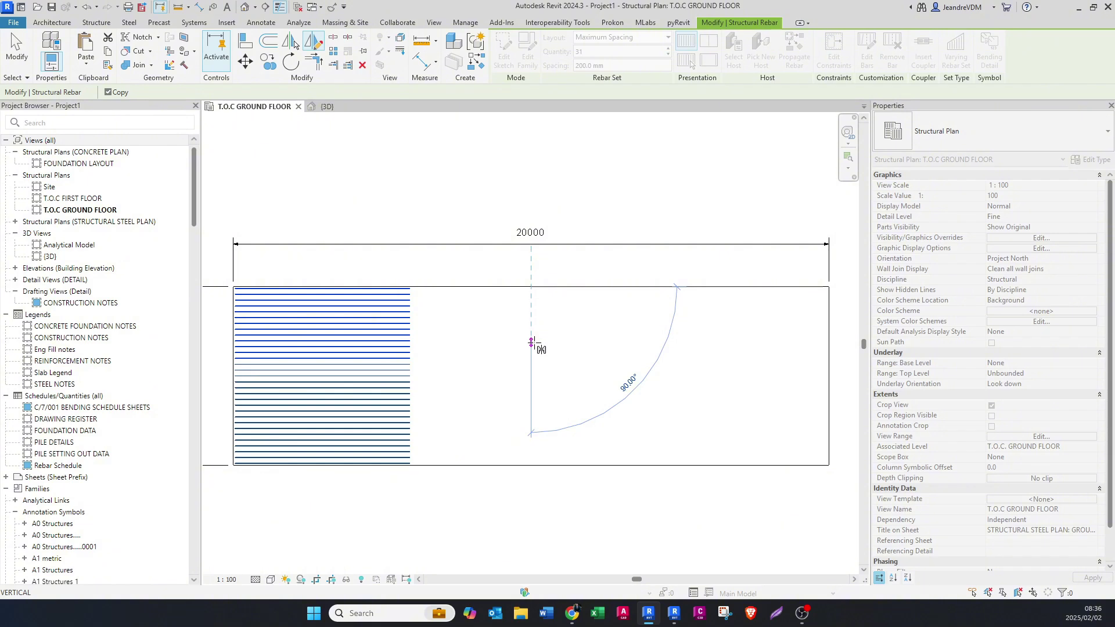
click(532, 343)
click(642, 353)
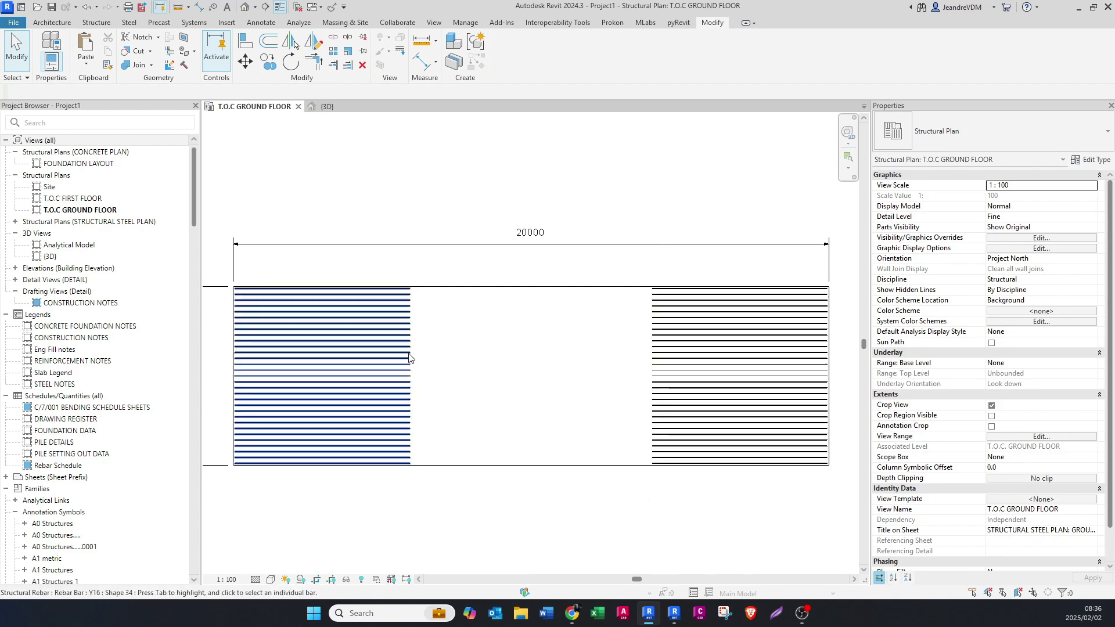
Lengthen the left Y16 bars to 8864.1 mm toward mid-span, then select the right set
click(381, 341)
scroll(381, 340, up, 1)
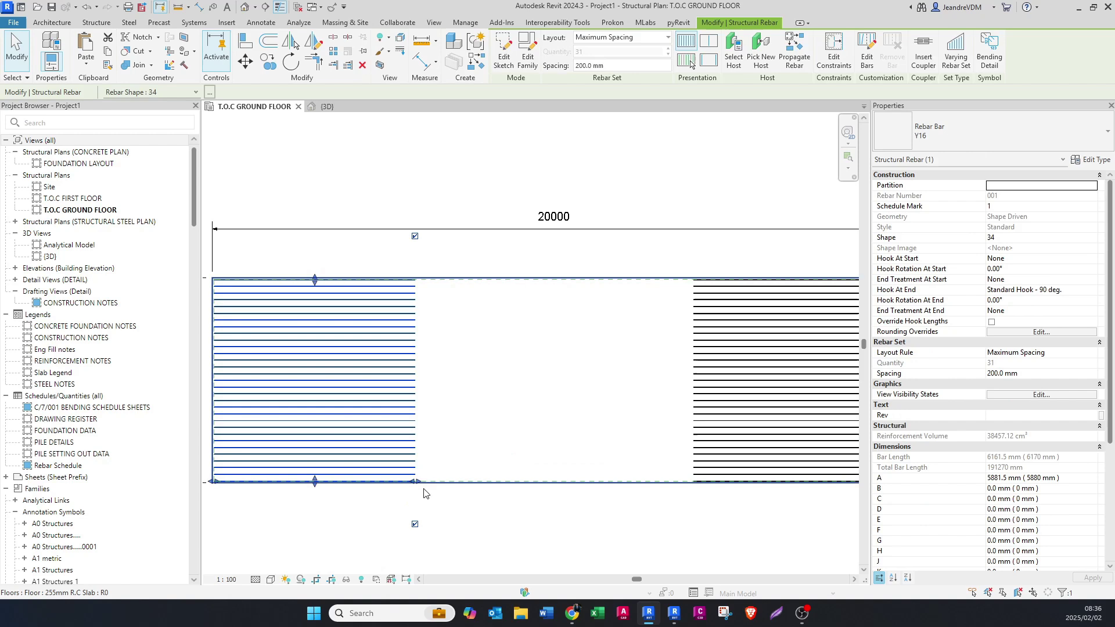
drag(418, 488, 508, 482)
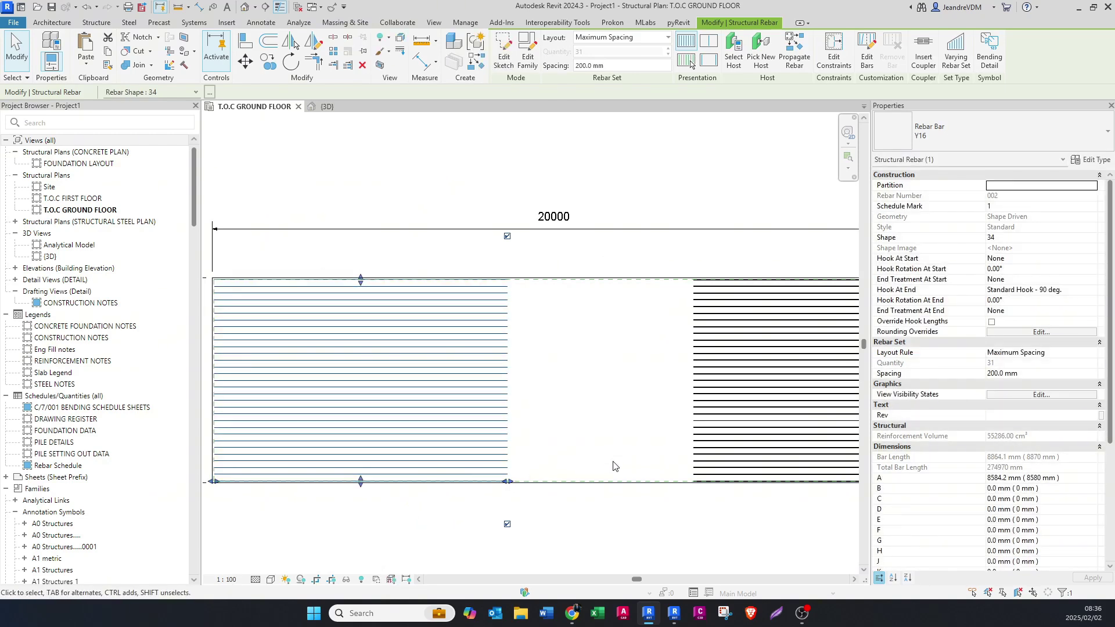
click(608, 446)
click(727, 347)
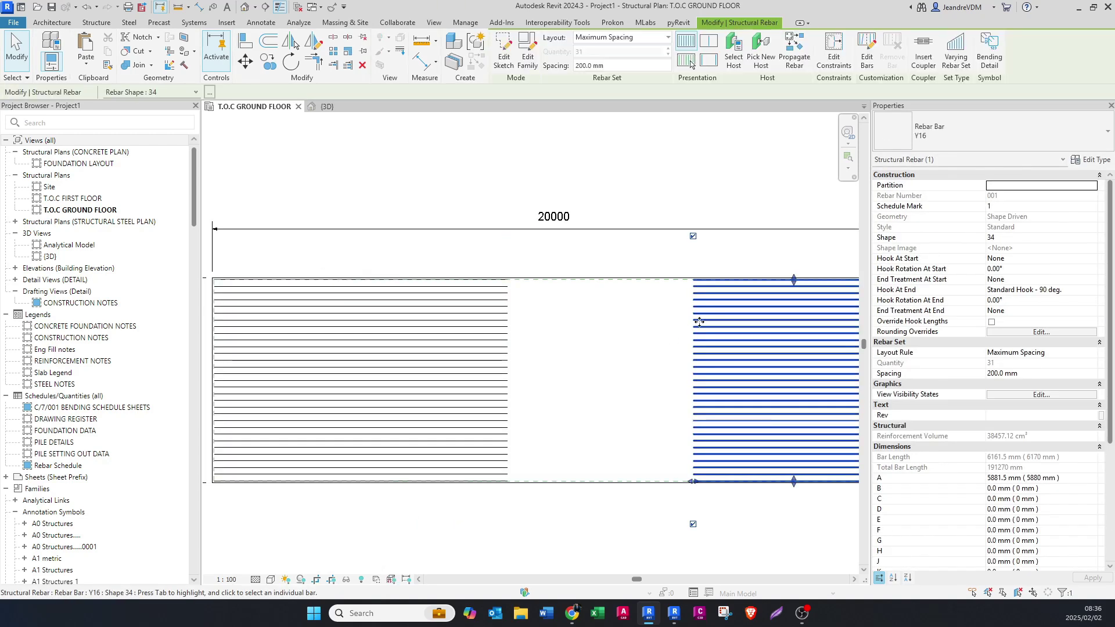
click(834, 51)
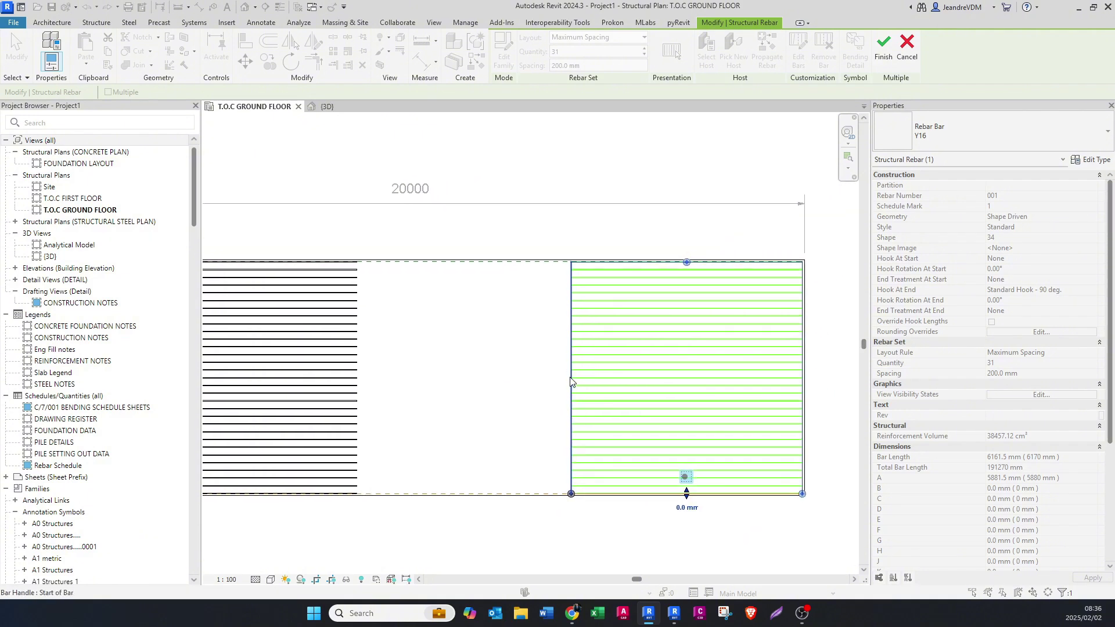
Constrain the right set's start-of-bar handle at a 0 mm offset
click(571, 355)
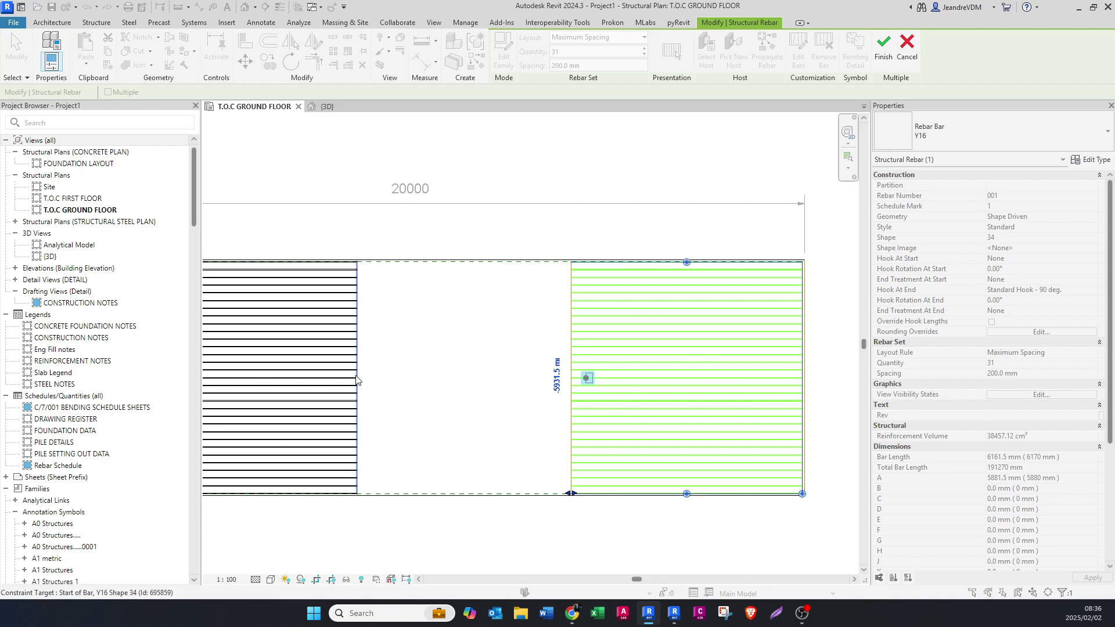
middle_drag(356, 381, 412, 394)
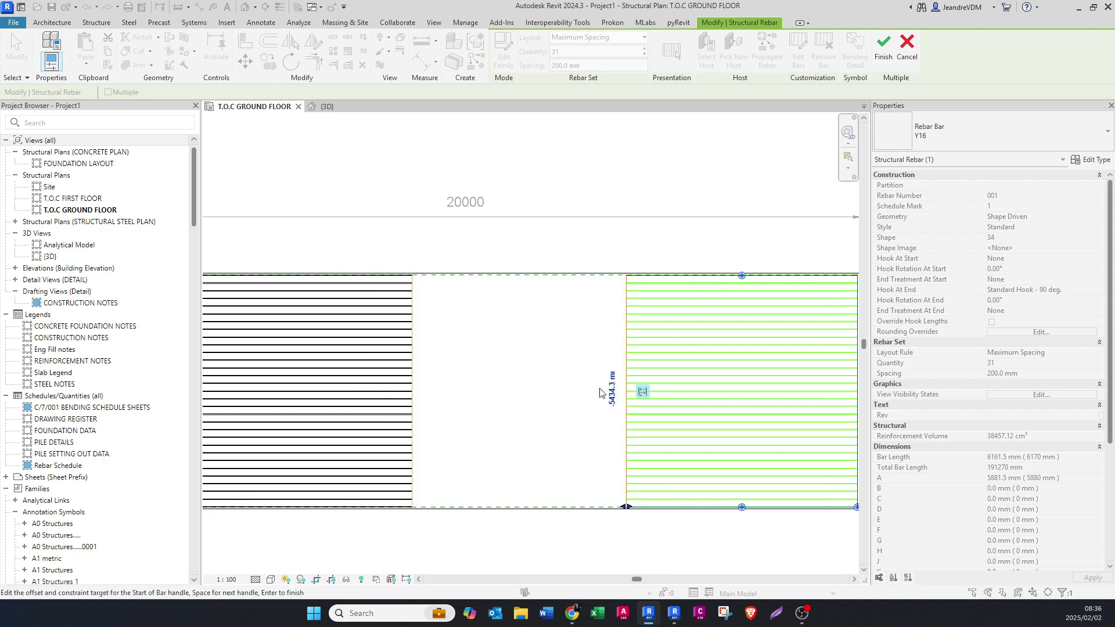
scroll(610, 405, up, 2)
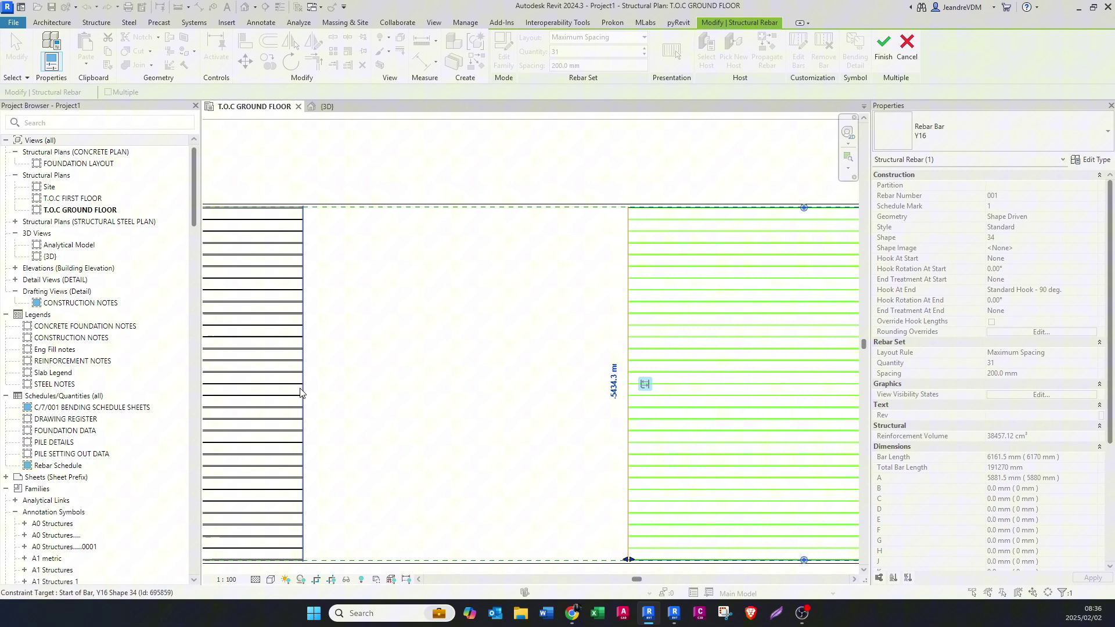
click(614, 382)
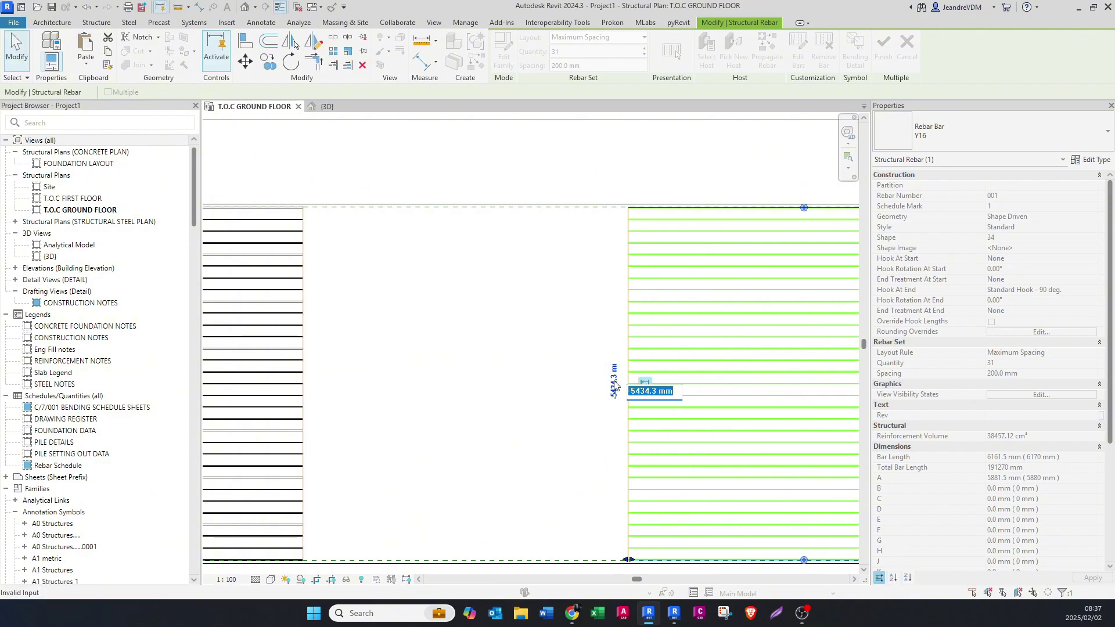
text(0)
key(Return)
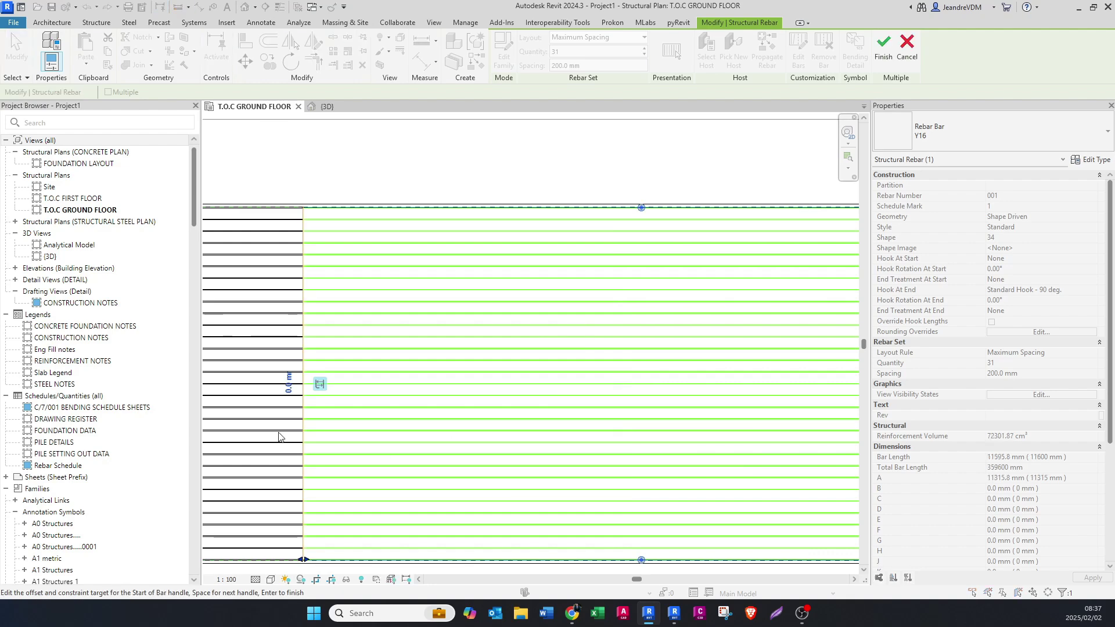
Change the start-of-bar offset to 6500 mm, giving 12245.8 mm bars past mid-span
middle_drag(297, 419, 500, 366)
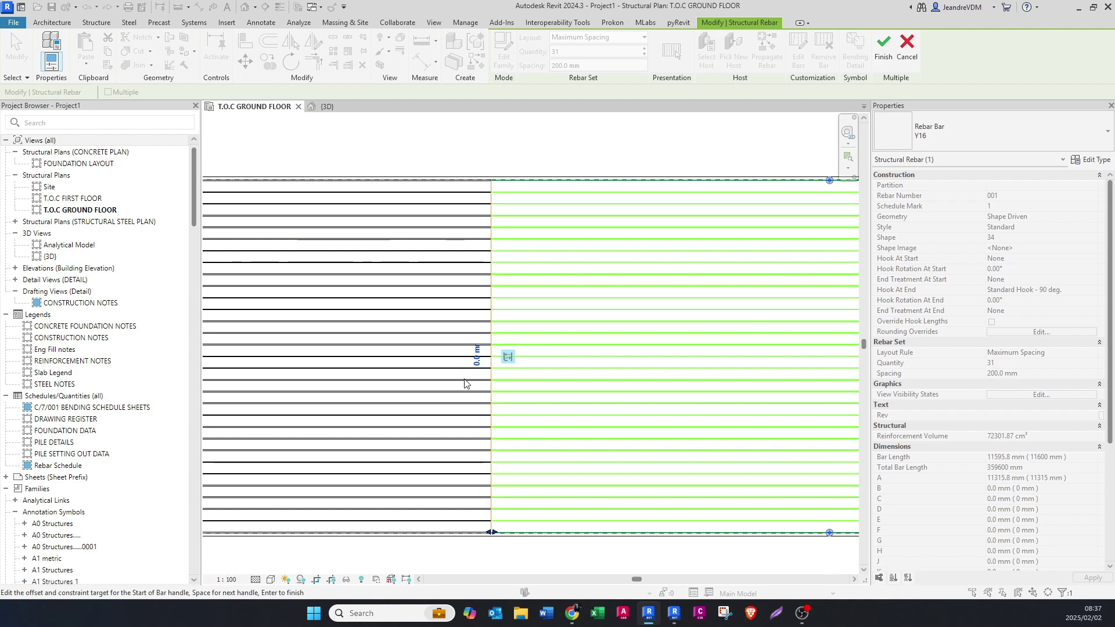
scroll(468, 380, up, 1)
click(486, 353)
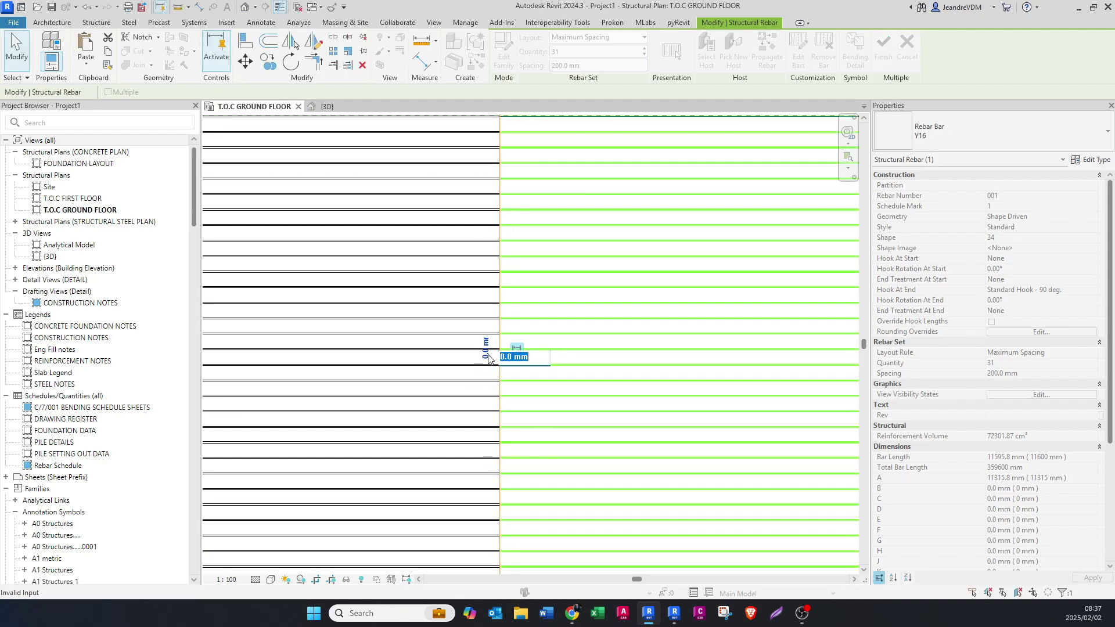
text(6500)
key(Return)
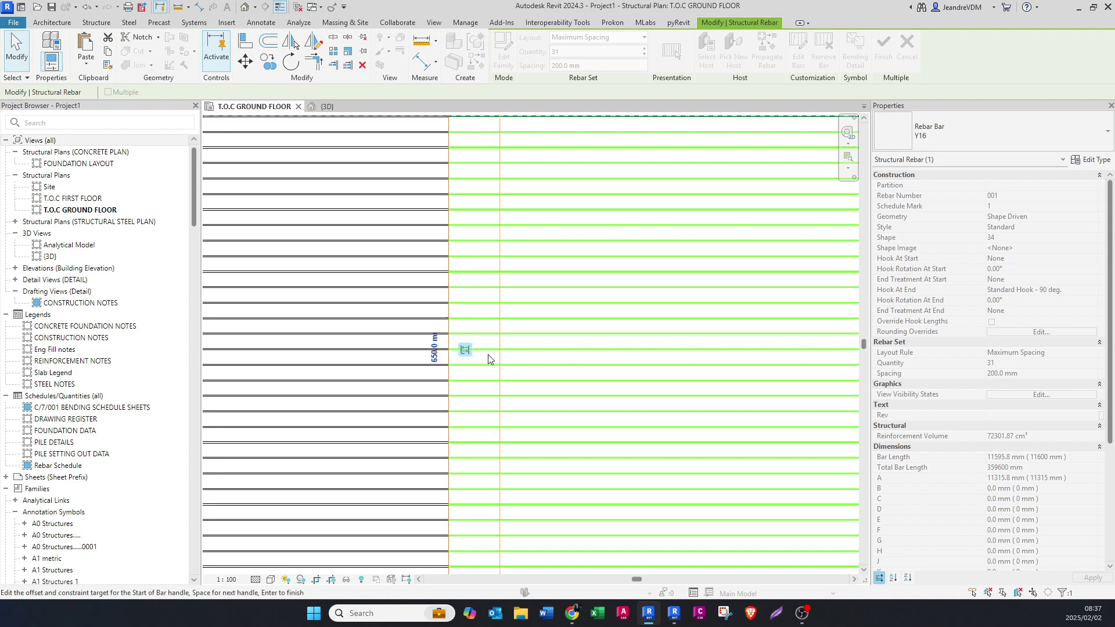
scroll(488, 359, down, 2)
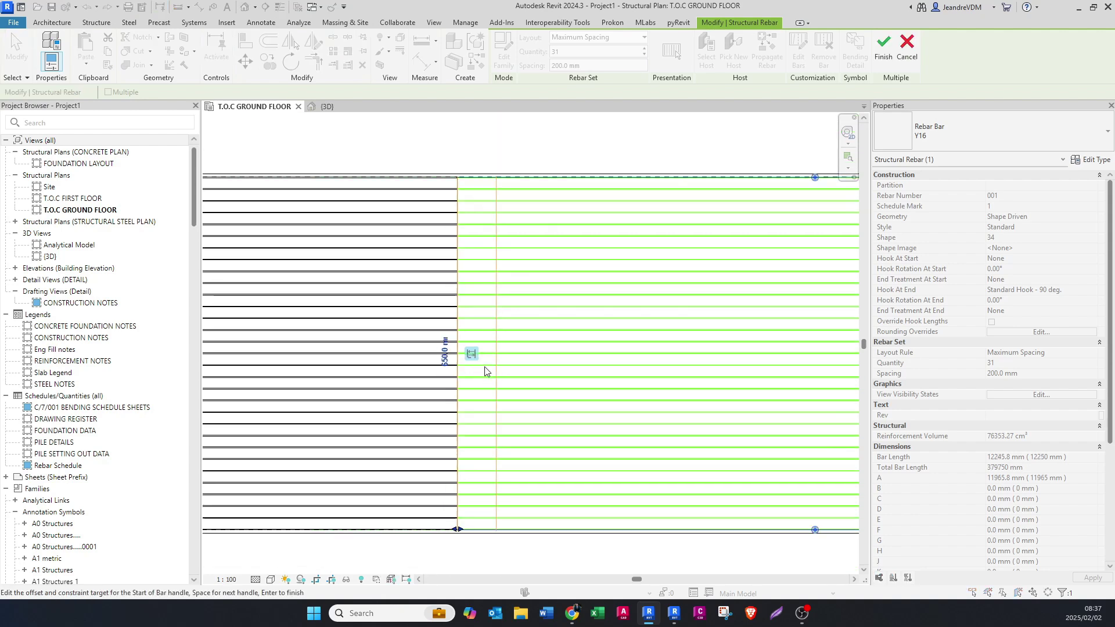
click(496, 180)
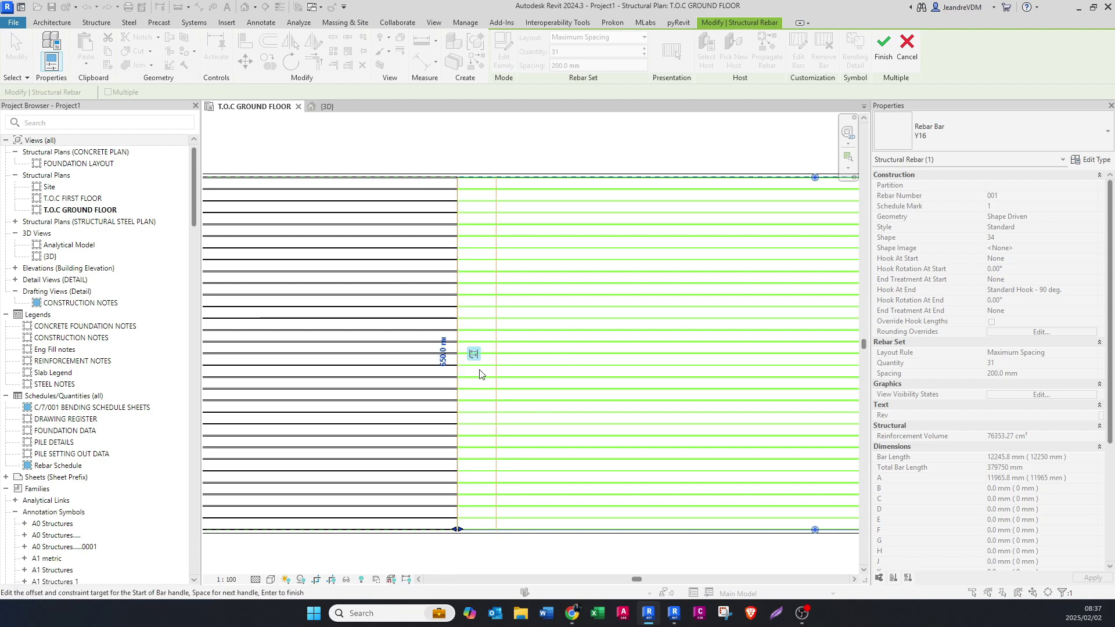
scroll(482, 375, up, 1)
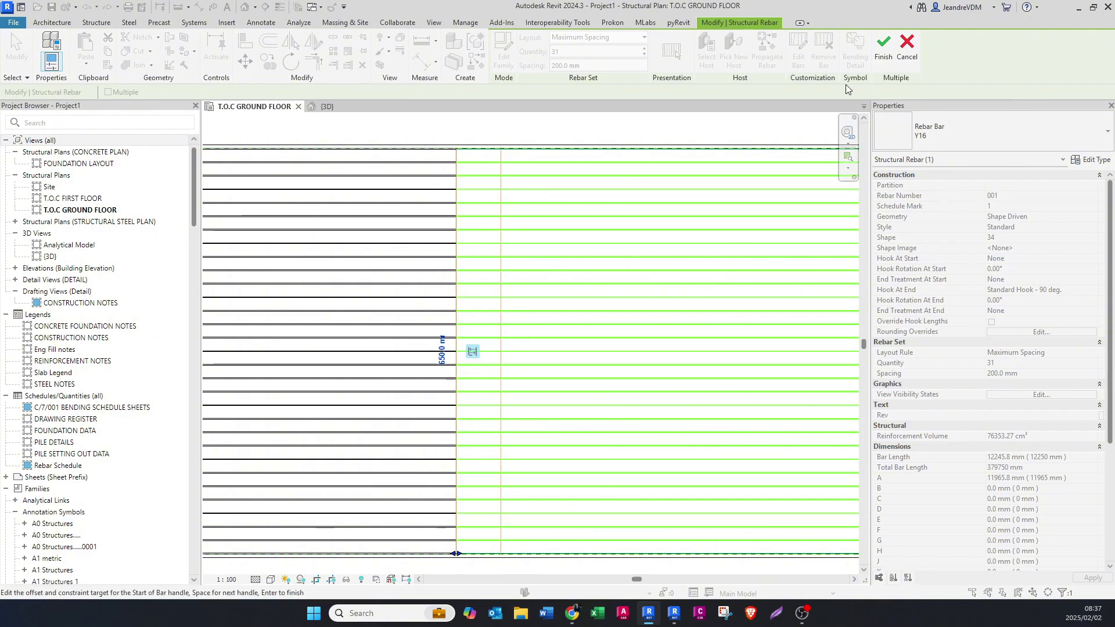
Finish editing the rebar constraints and clear the selection
click(882, 53)
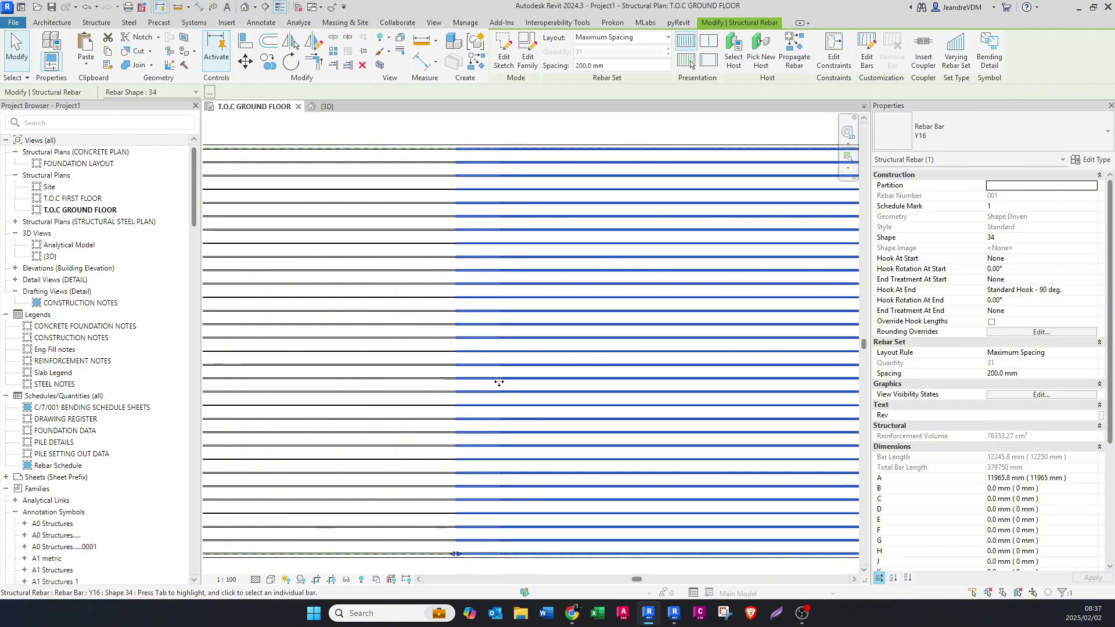
scroll(469, 155, up, 4)
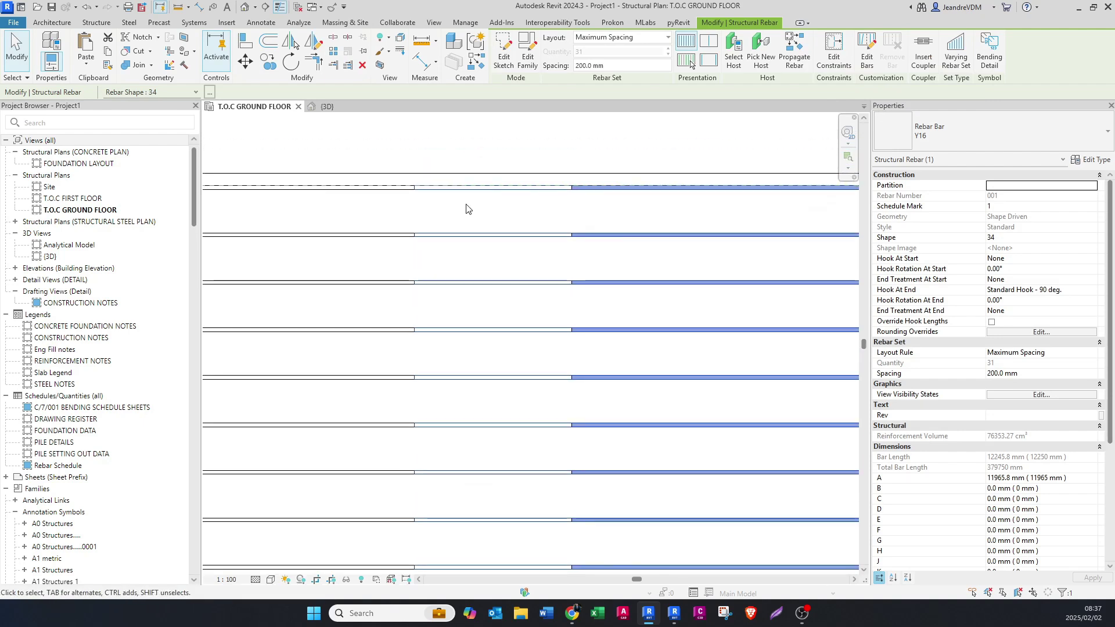
key(Escape)
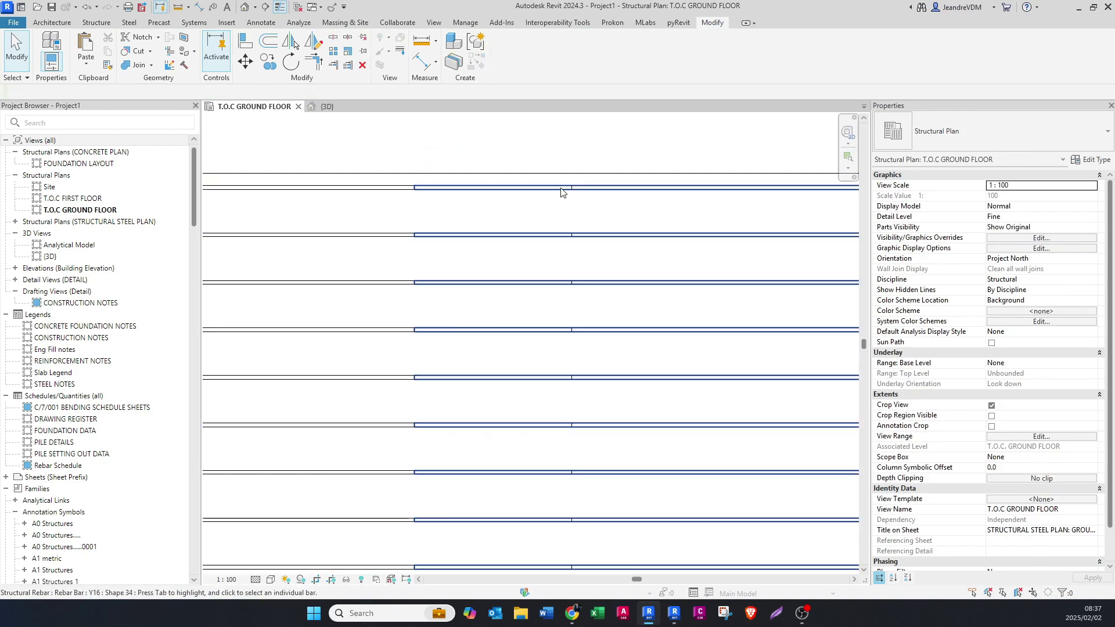
Set the right Y16 bar set's spacing to 150 mm so its bars stagger
click(611, 188)
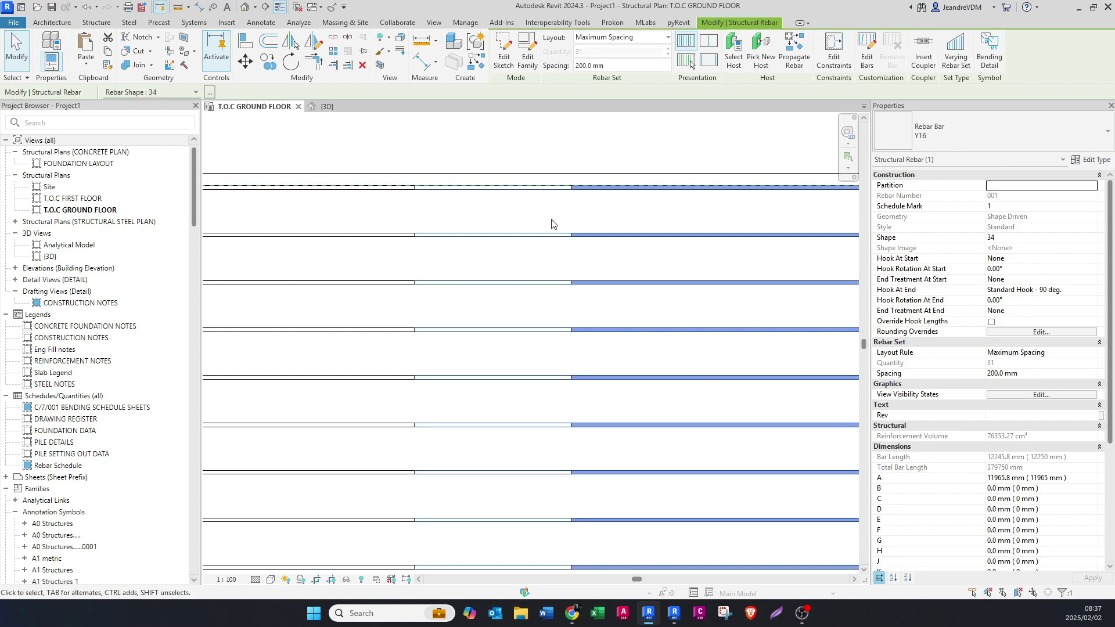
scroll(490, 251, down, 1)
double_click(621, 66)
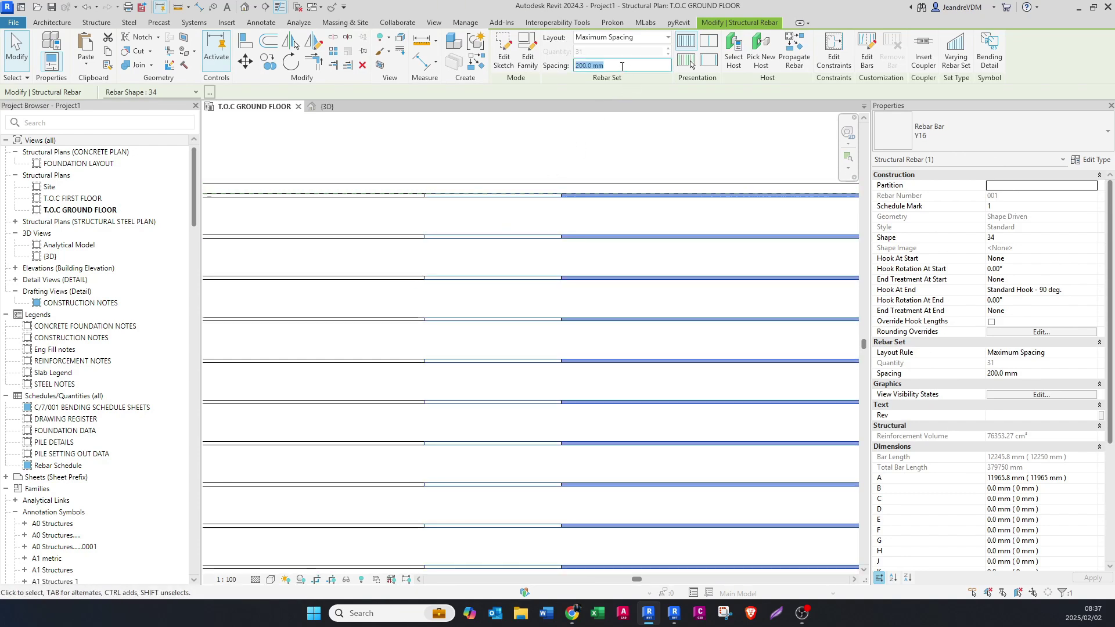
text(150)
key(Return)
key(Escape)
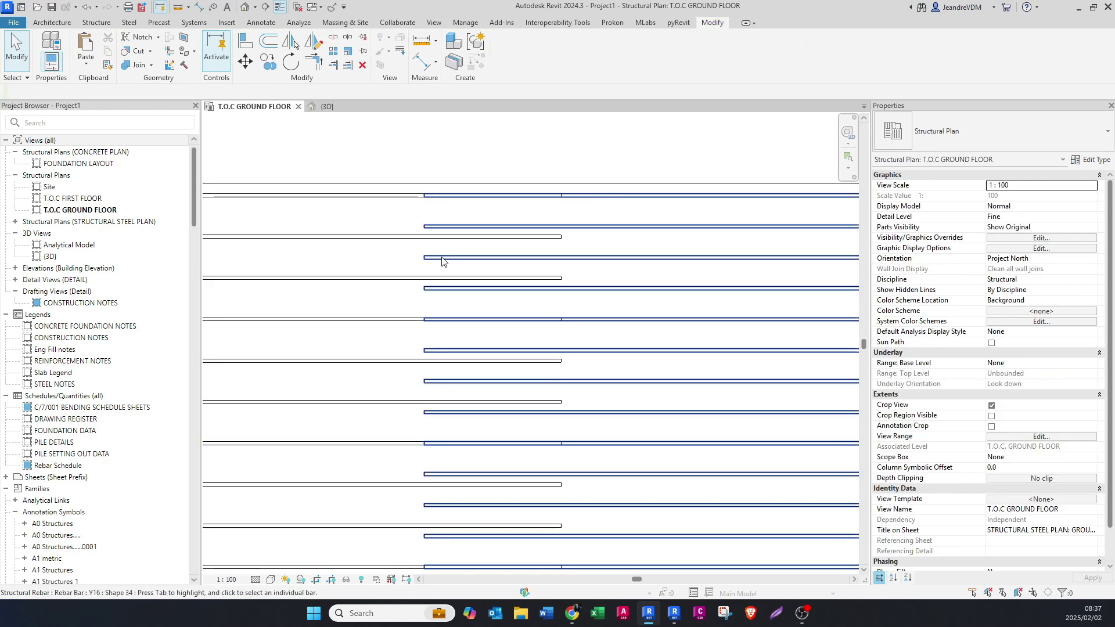
scroll(413, 265, up, 2)
key(d)
key(i)
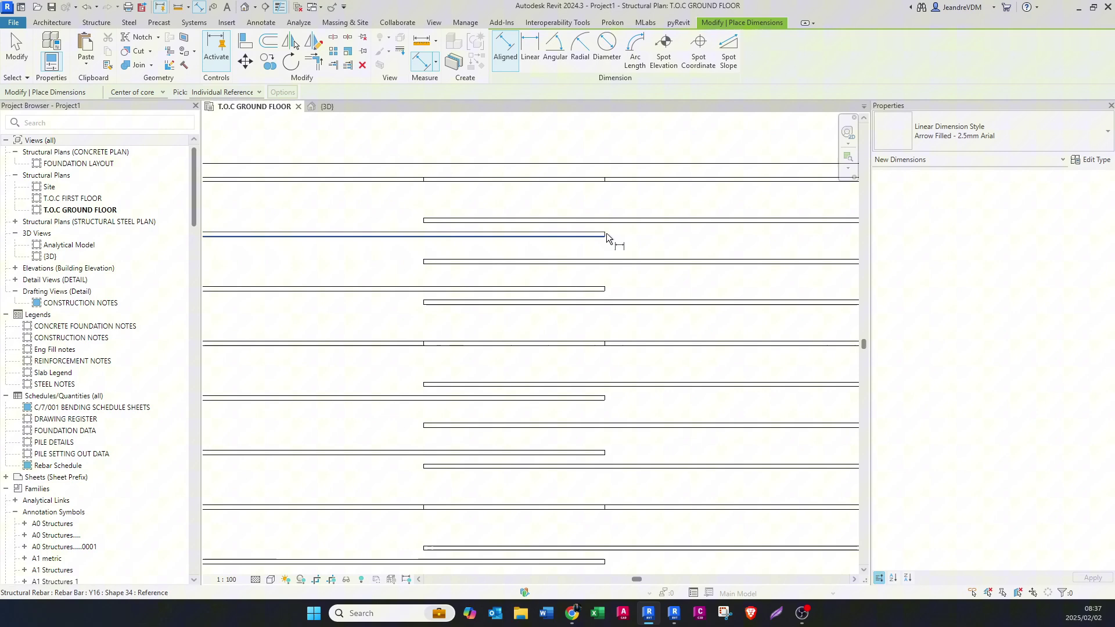
Dimension the 650 mm lap between the two bar sets' ends
click(606, 232)
click(427, 234)
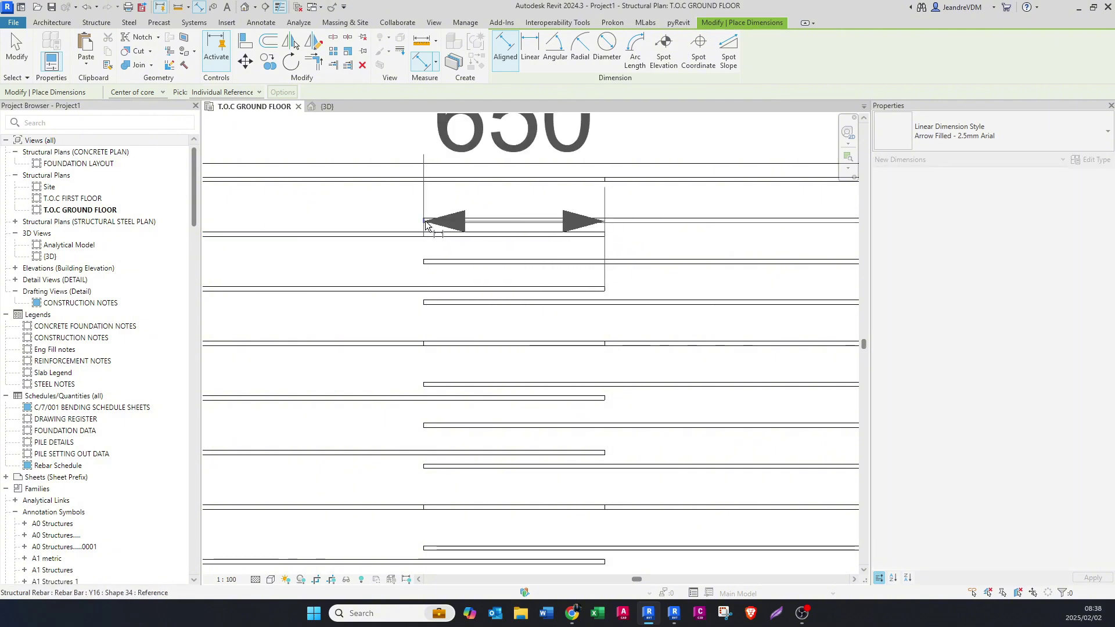
scroll(453, 187, down, 2)
click(453, 187)
key(Escape)
key(Escape)
scroll(485, 325, down, 3)
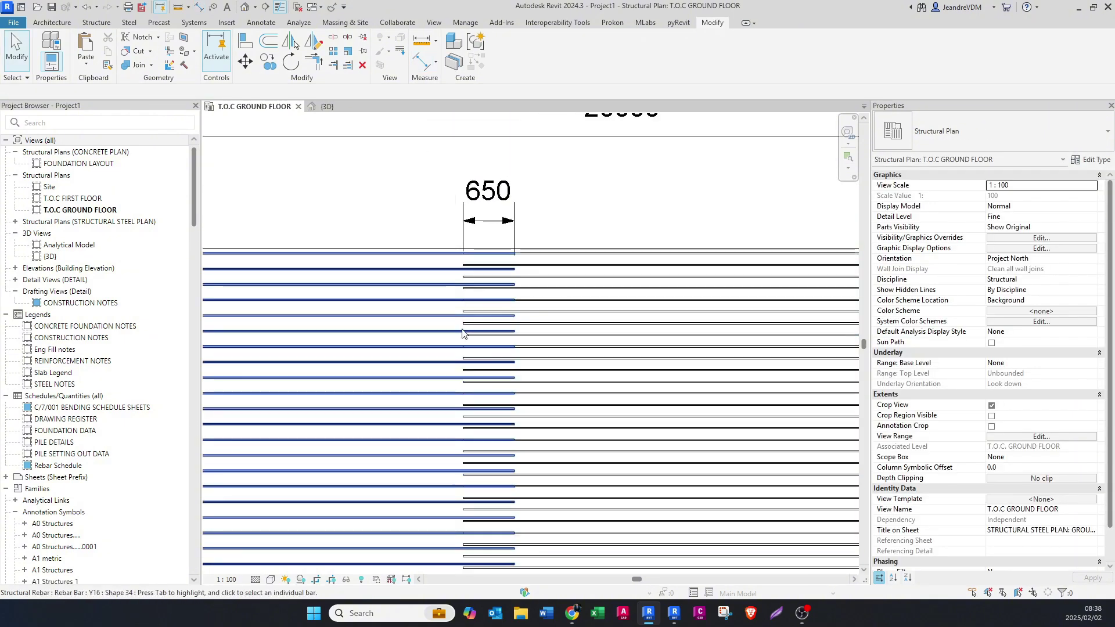
middle_drag(485, 325, 479, 256)
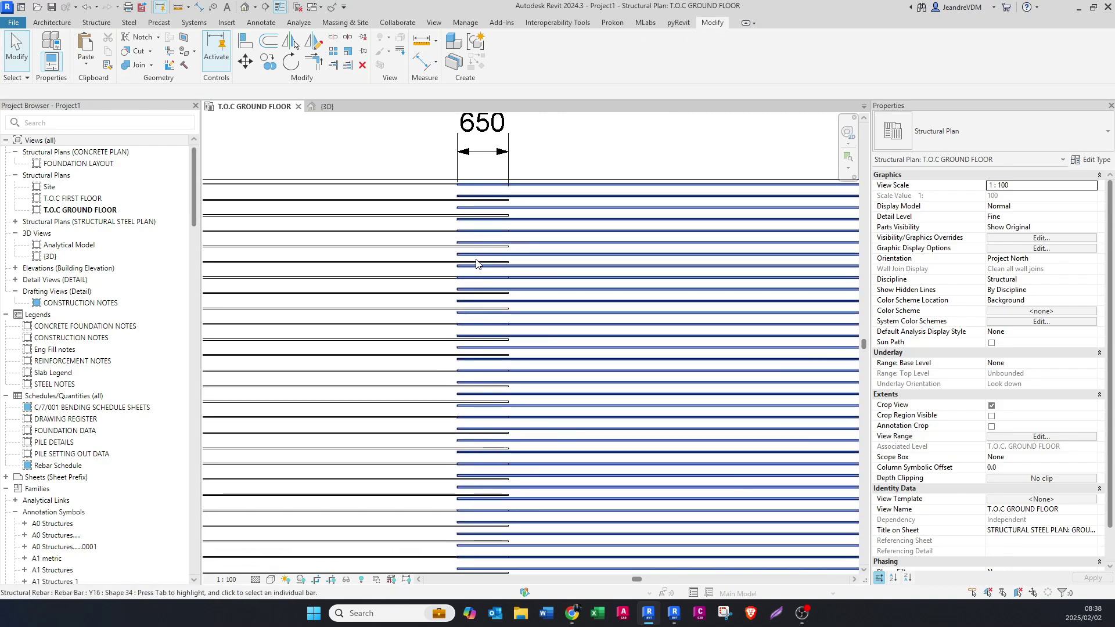
Check the lapped bars in 3D, then return to the T.O.C GROUND FLOOR plan
click(325, 106)
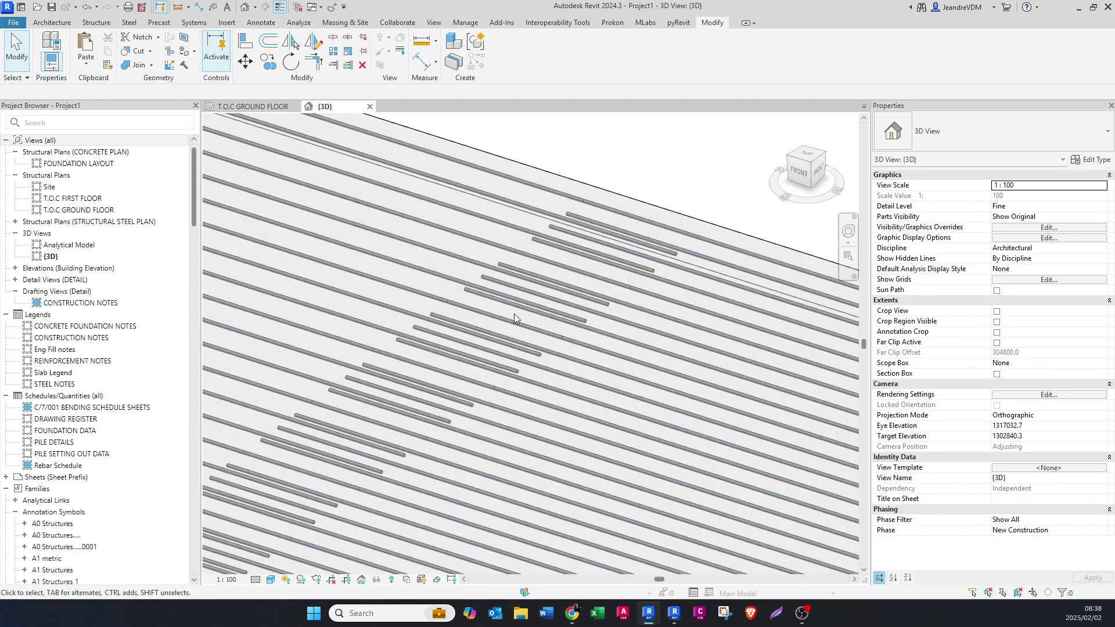
scroll(612, 263, up, 5)
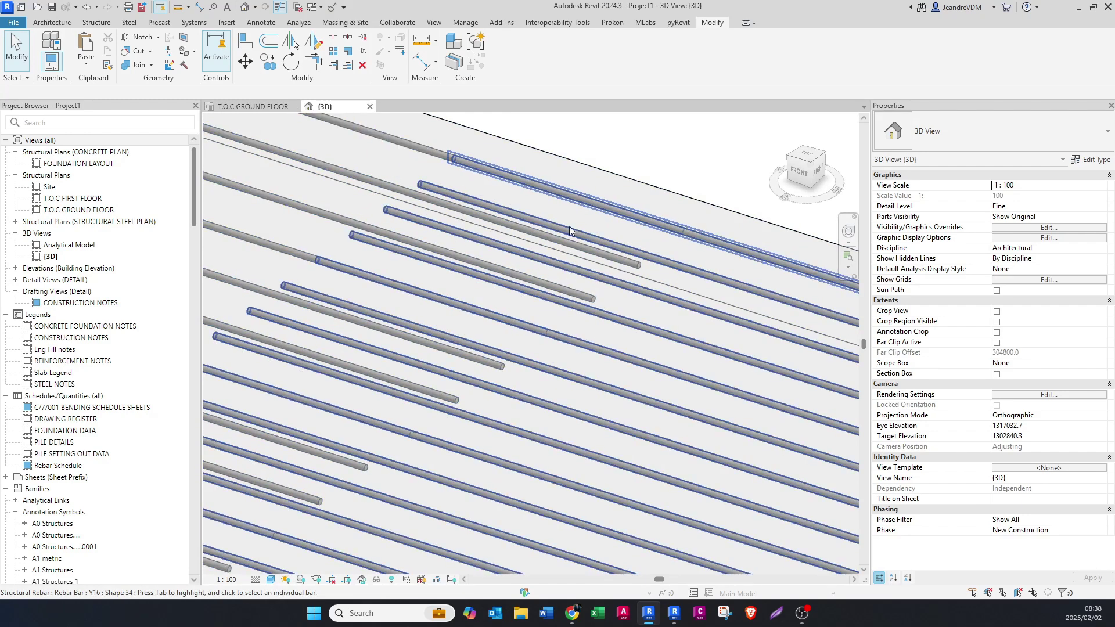
click(246, 110)
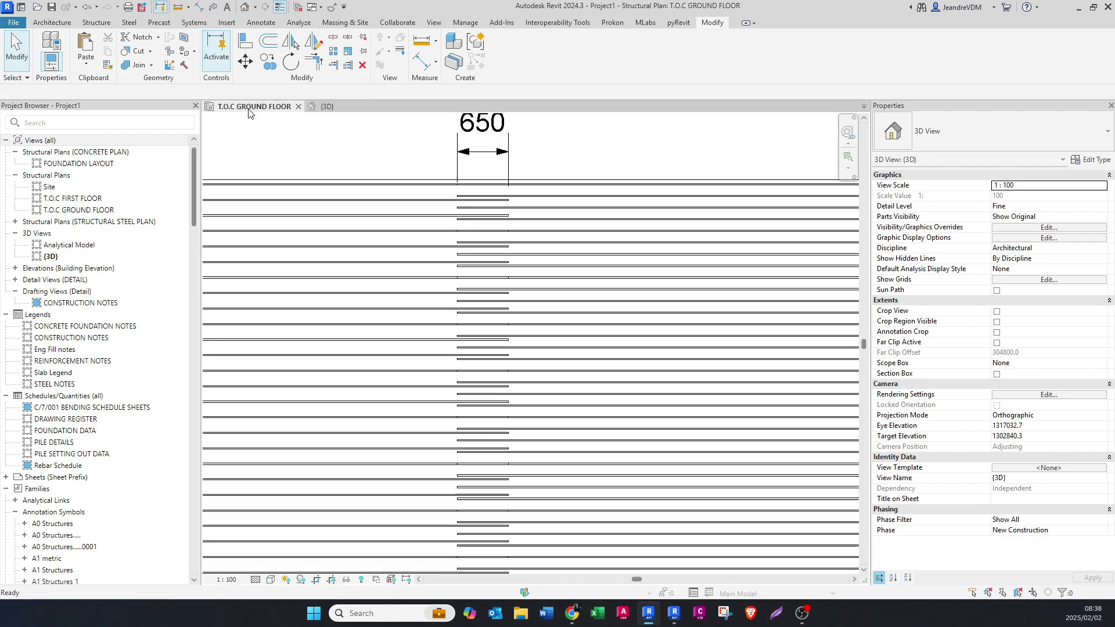
Drag the left lapped bar set's end handle to a new position, changing its bar length
click(432, 189)
scroll(496, 281, down, 2)
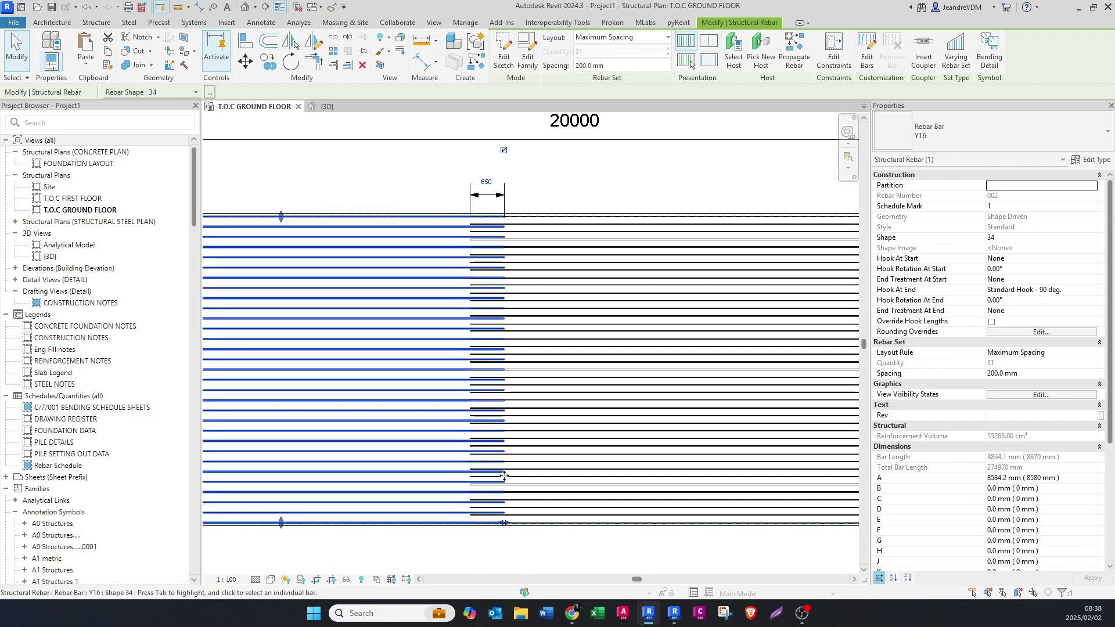
scroll(511, 514, down, 1)
drag(505, 515, 385, 511)
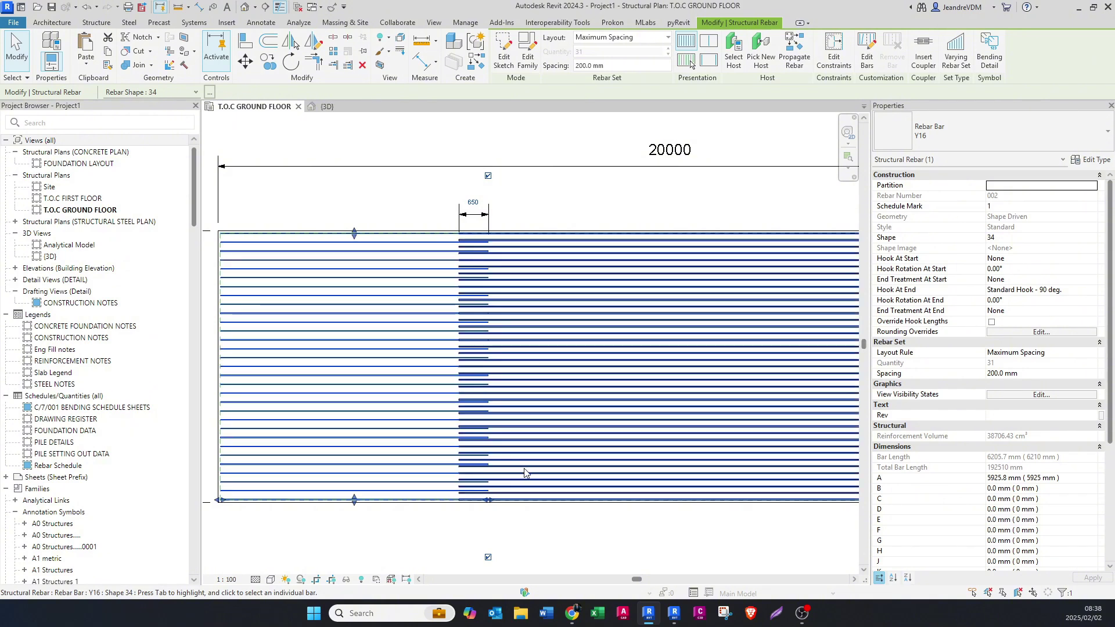
middle_drag(524, 472, 479, 453)
drag(438, 481, 604, 482)
key(Escape)
middle_drag(616, 313, 508, 335)
scroll(508, 335, down, 3)
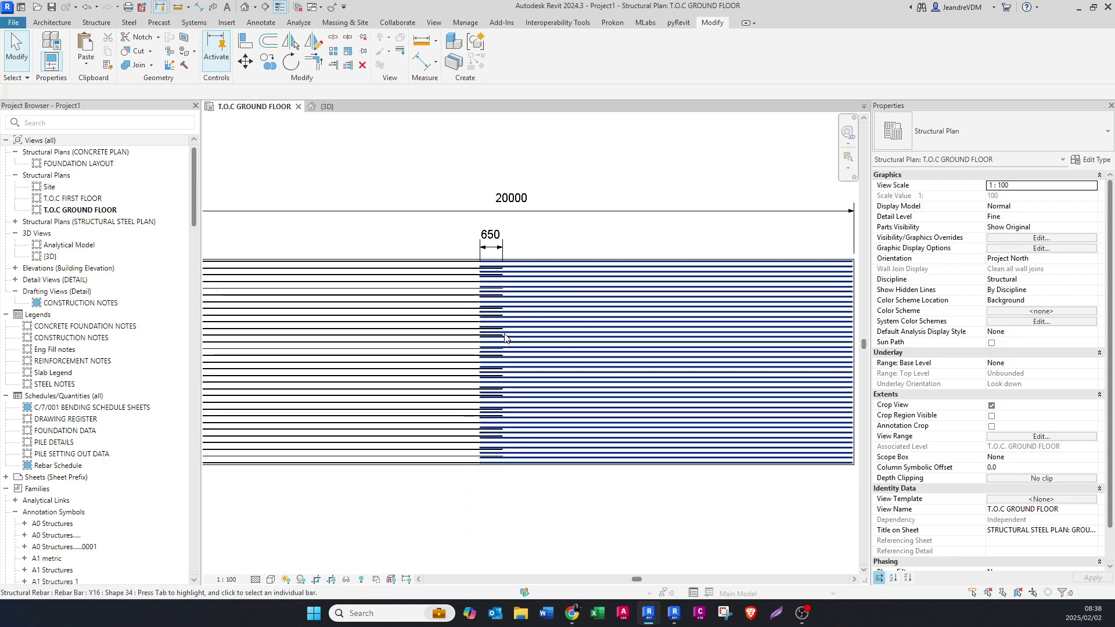
middle_drag(452, 370, 470, 378)
scroll(470, 379, up, 2)
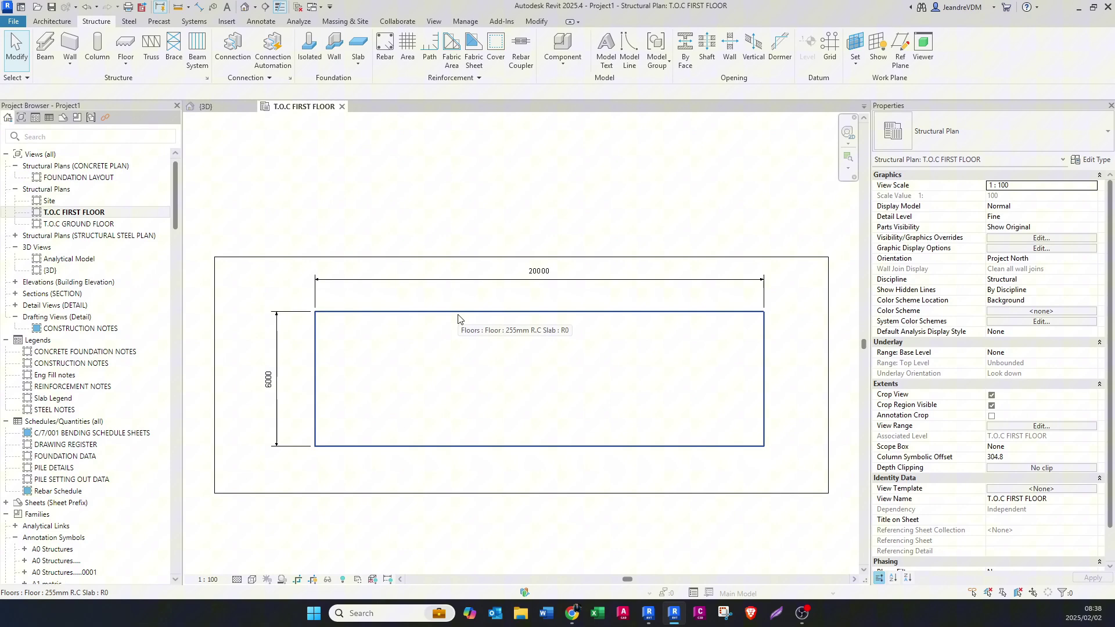
Place a Y16 shape 35 rebar set at 200 mm spacing along the first-floor slab's 20000 length
click(457, 317)
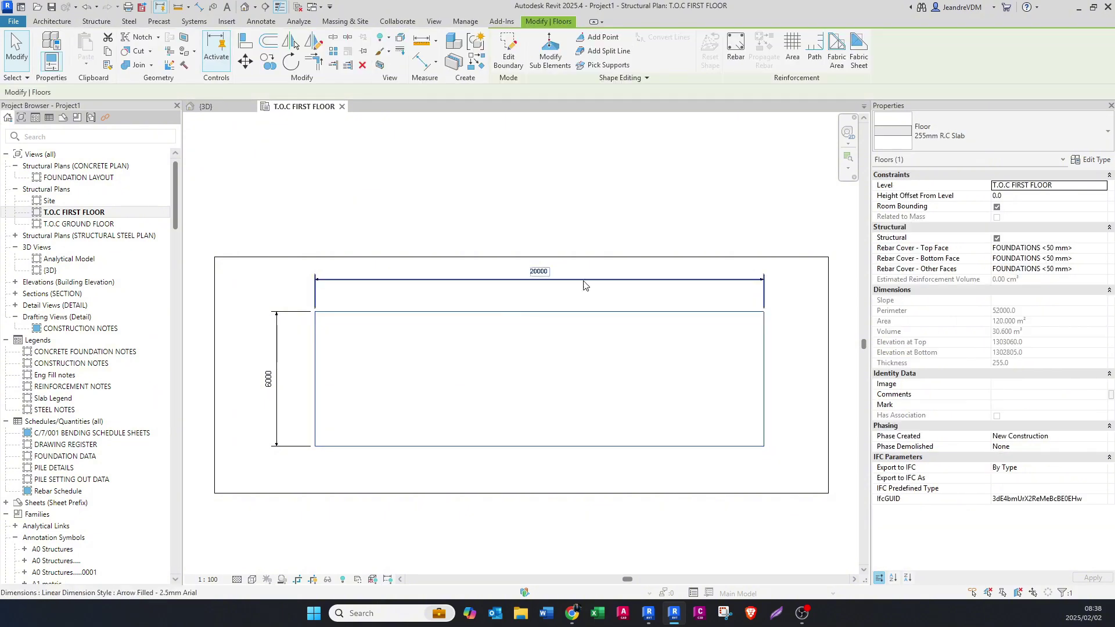
click(733, 57)
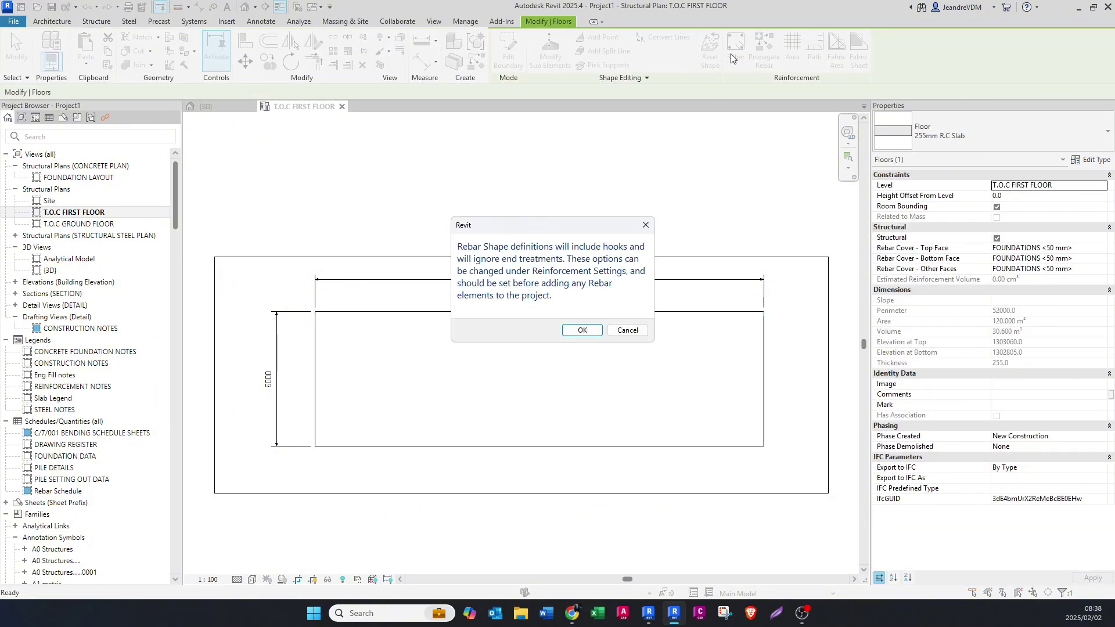
click(584, 329)
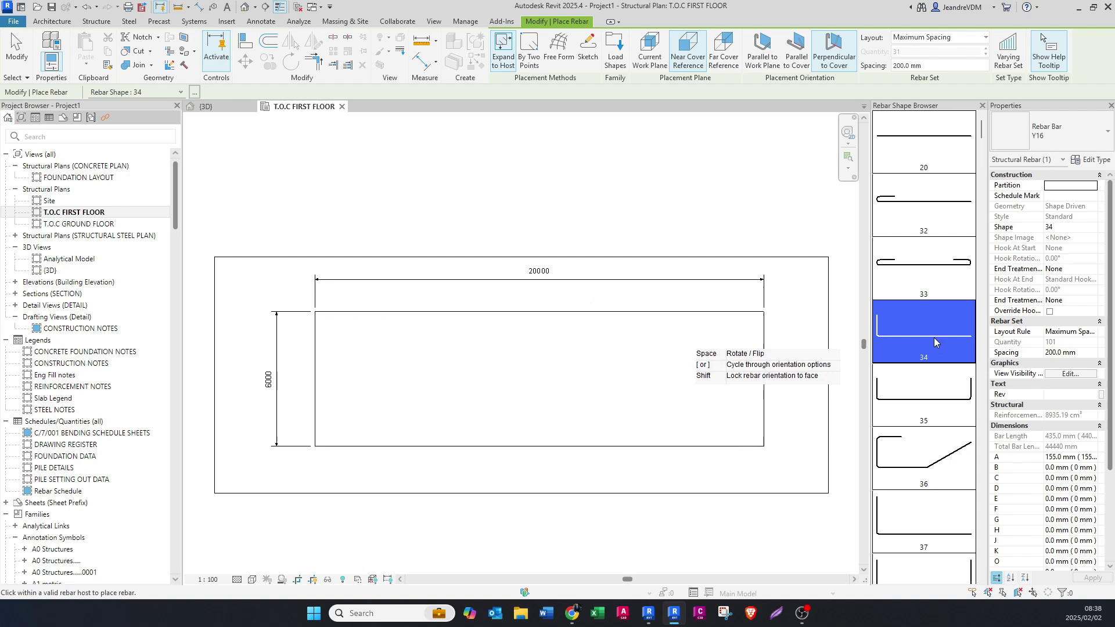
click(911, 411)
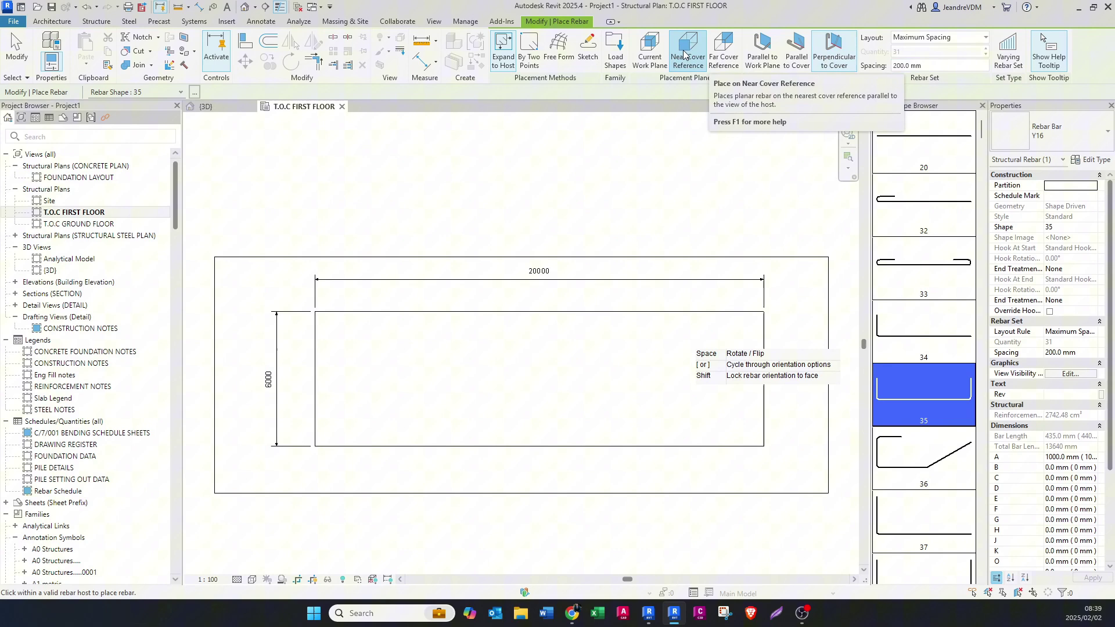
scroll(306, 308, up, 6)
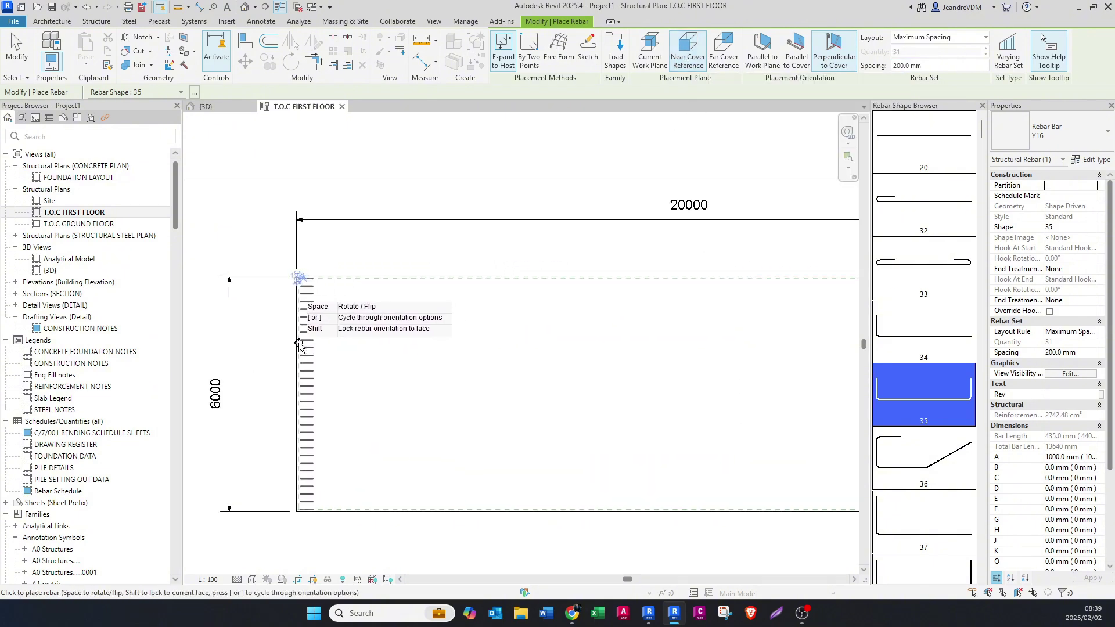
scroll(306, 307, up, 2)
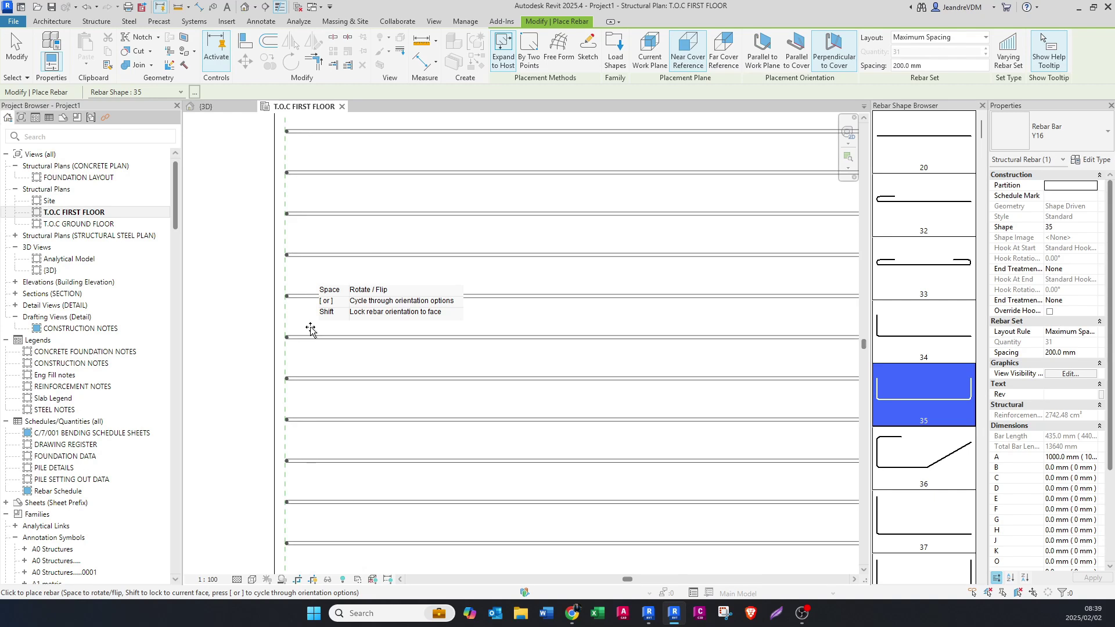
scroll(311, 330, up, 2)
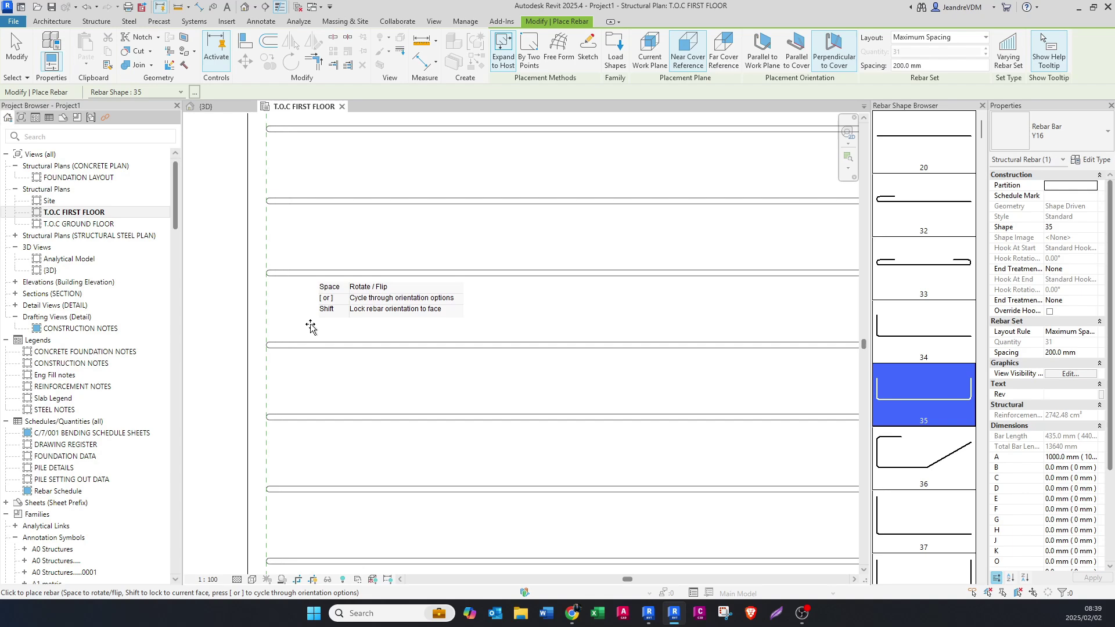
scroll(311, 328, down, 5)
click(314, 330)
key(Escape)
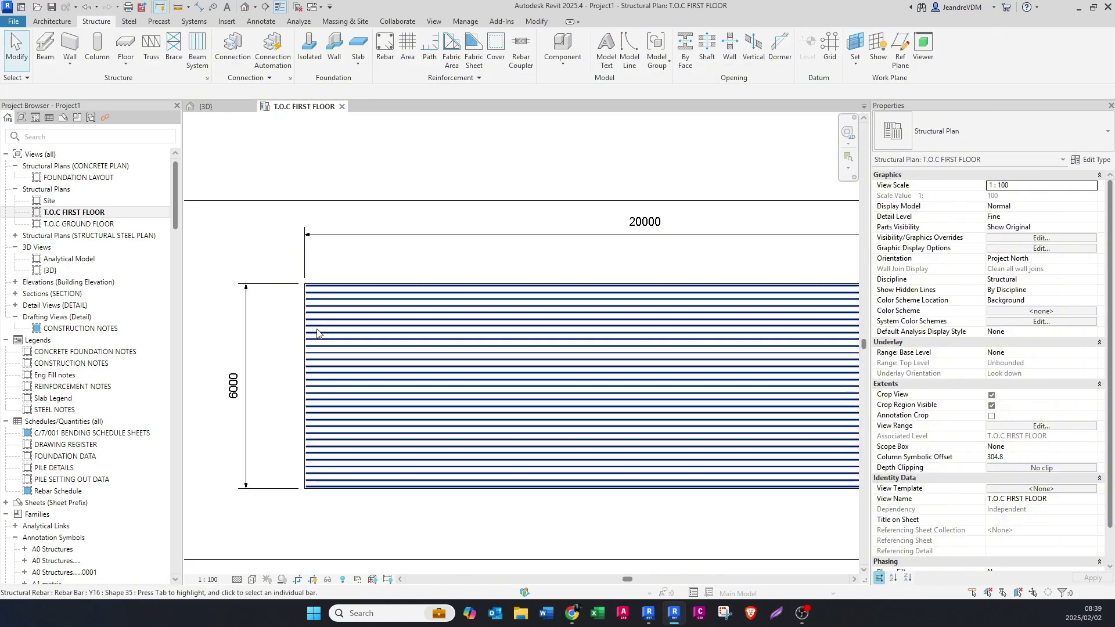
Splice the Y16 bar set at the slab's mid-span with a 60D Lap Splice, then select the splice
middle_drag(596, 358, 563, 380)
click(490, 388)
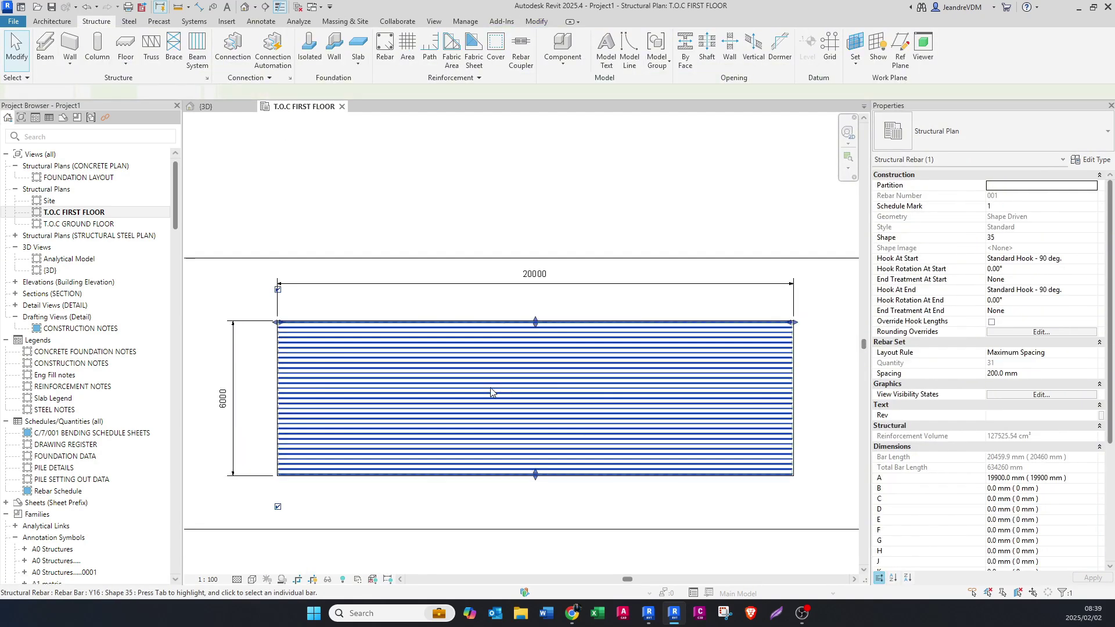
scroll(490, 388, up, 1)
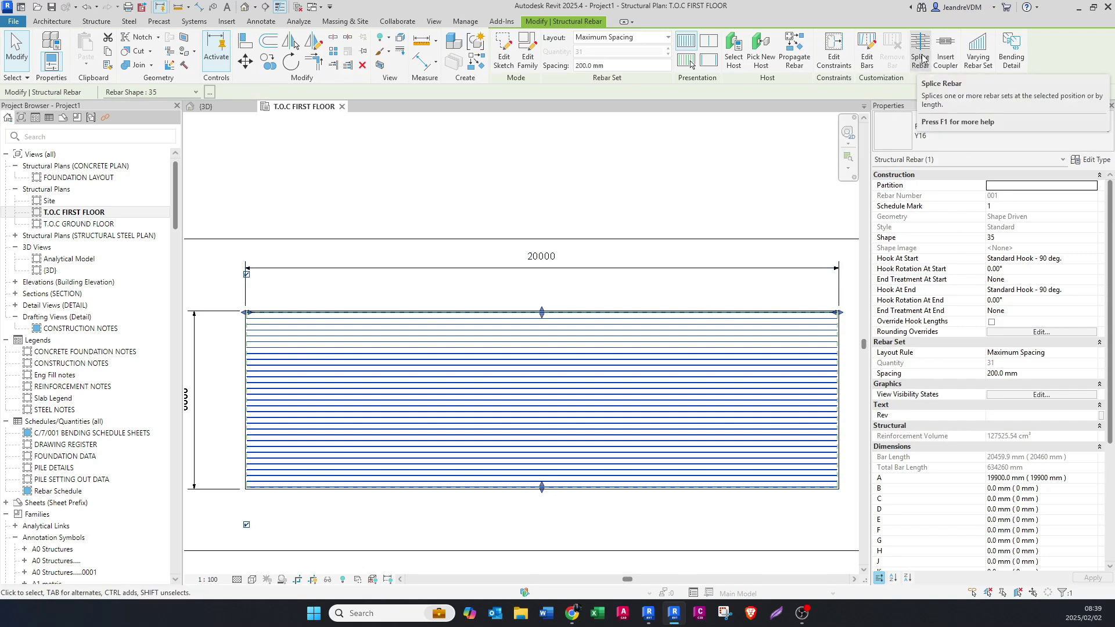
click(921, 57)
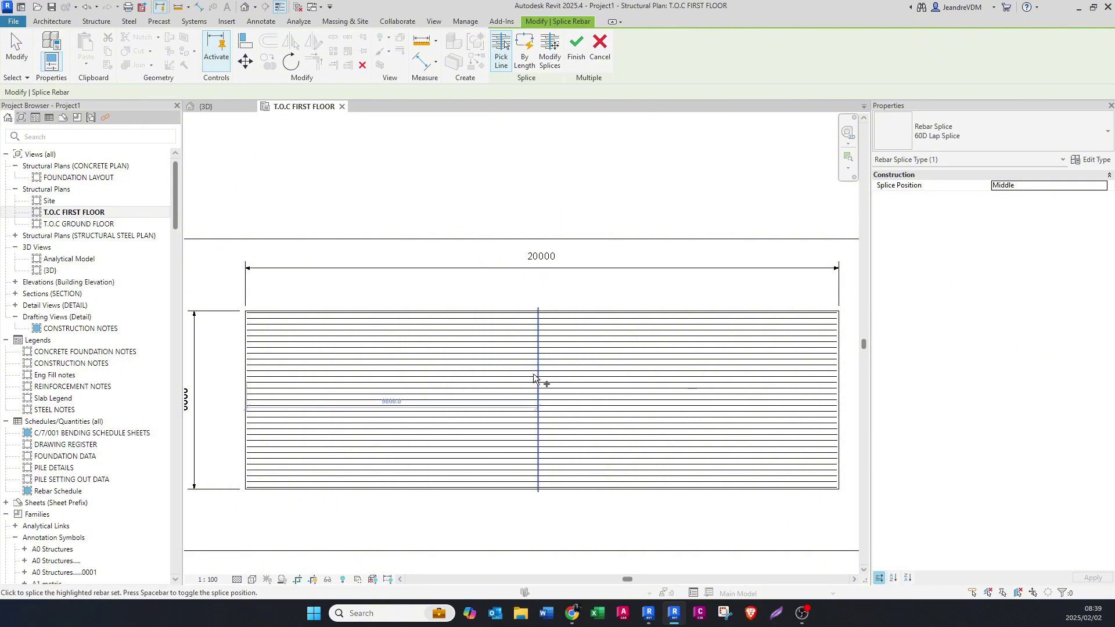
click(464, 375)
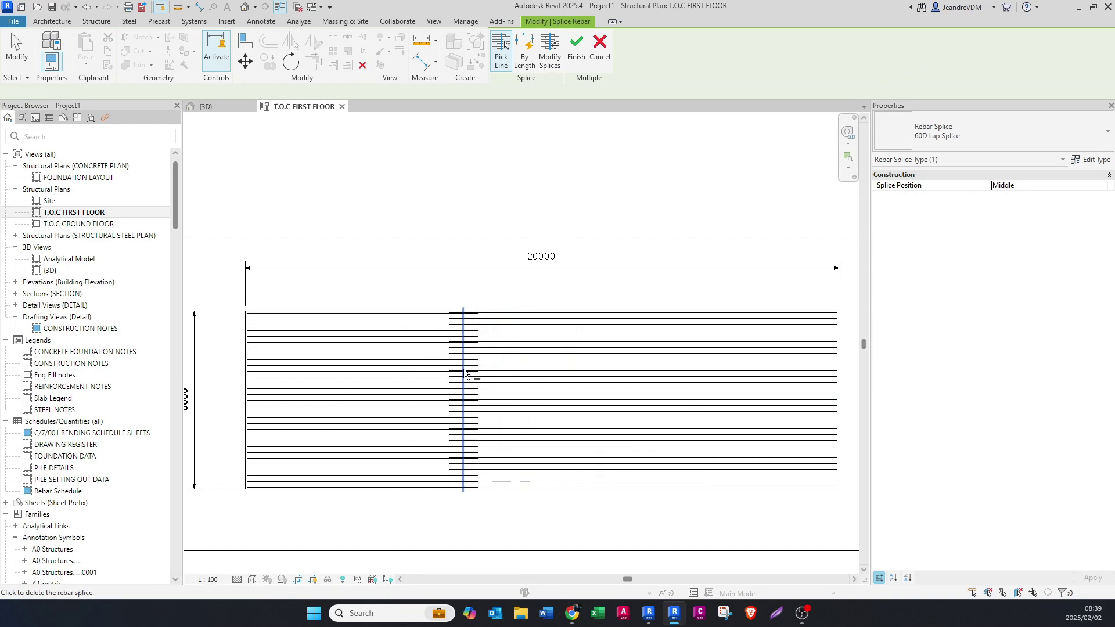
scroll(461, 324, up, 4)
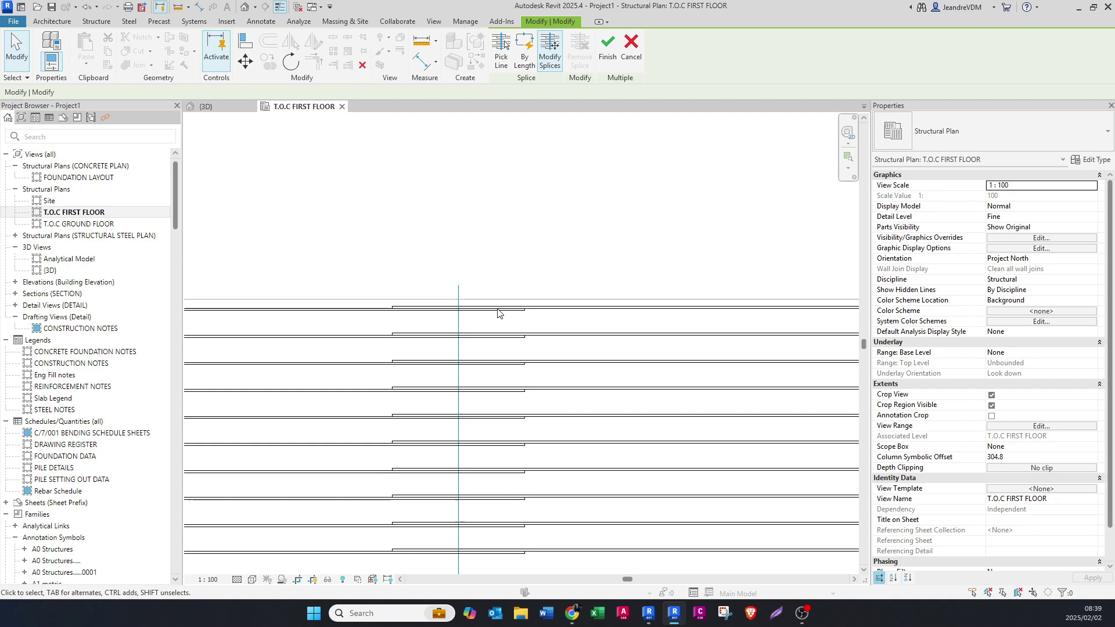
click(462, 320)
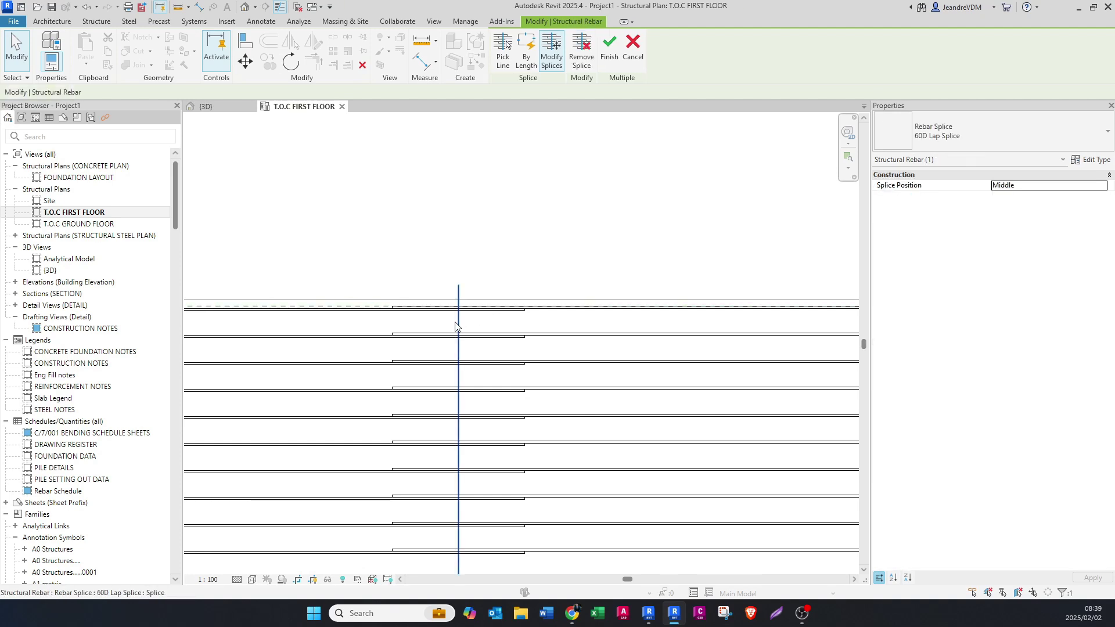
click(976, 136)
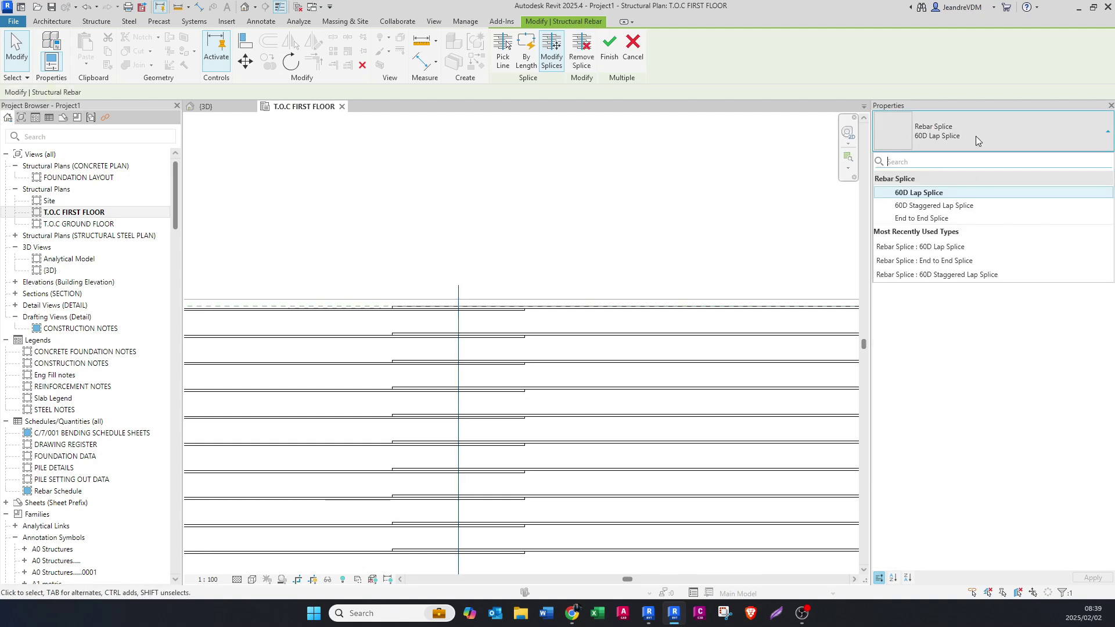
Change the mid-span splice to 60D Staggered Lap Splice and view its type properties
click(935, 207)
click(570, 343)
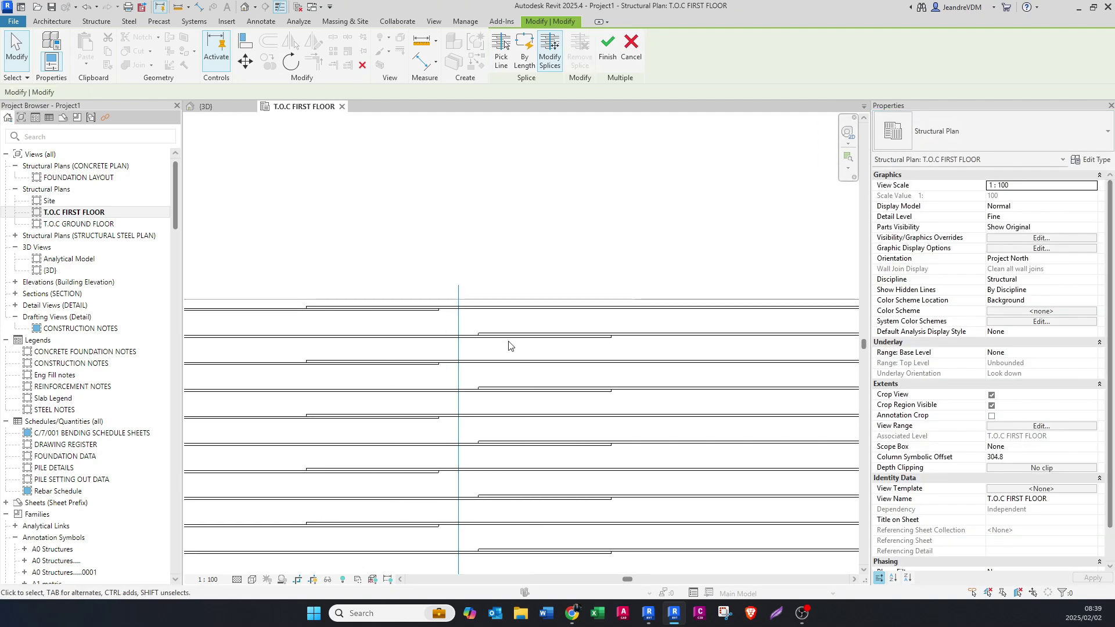
scroll(575, 340, down, 3)
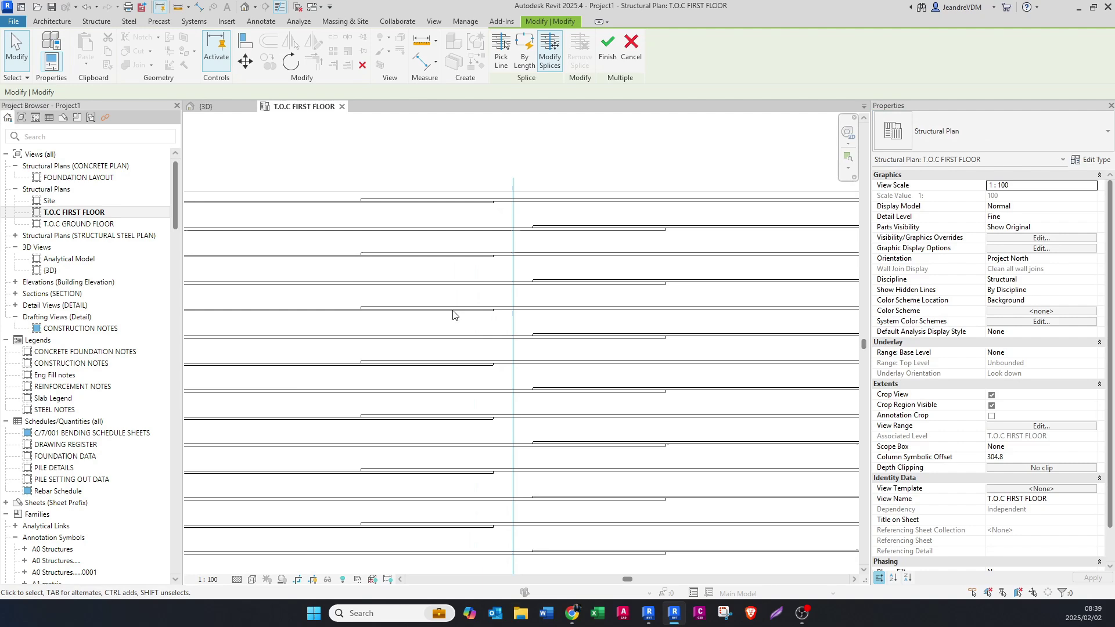
ctrl+scroll(484, 362, down, 3)
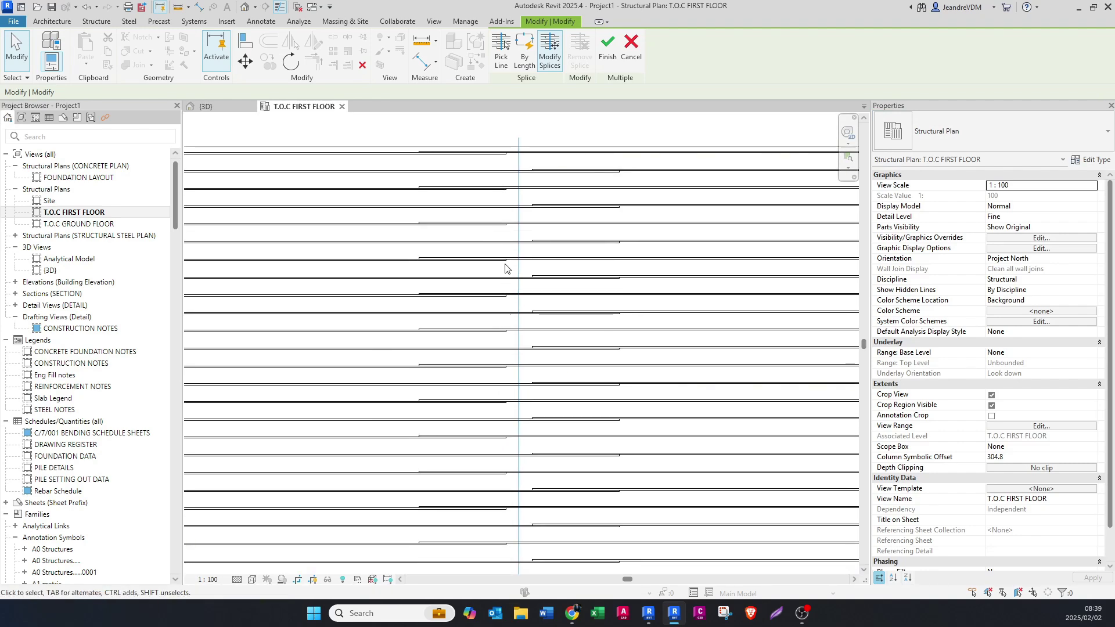
ctrl+scroll(505, 383, up, 4)
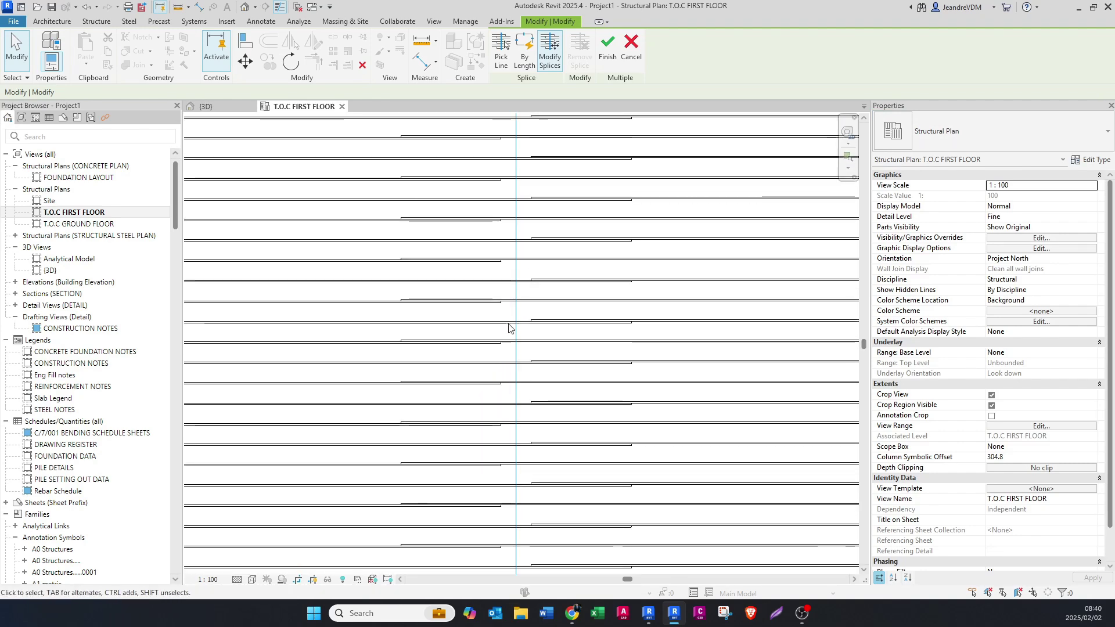
scroll(500, 304, up, 1)
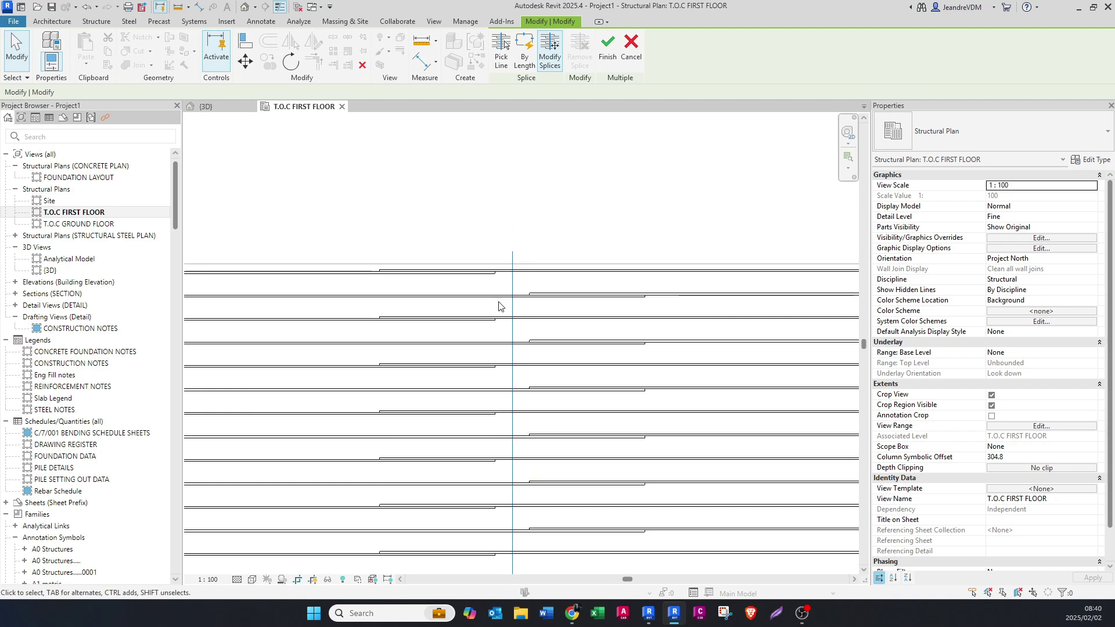
scroll(510, 307, up, 1)
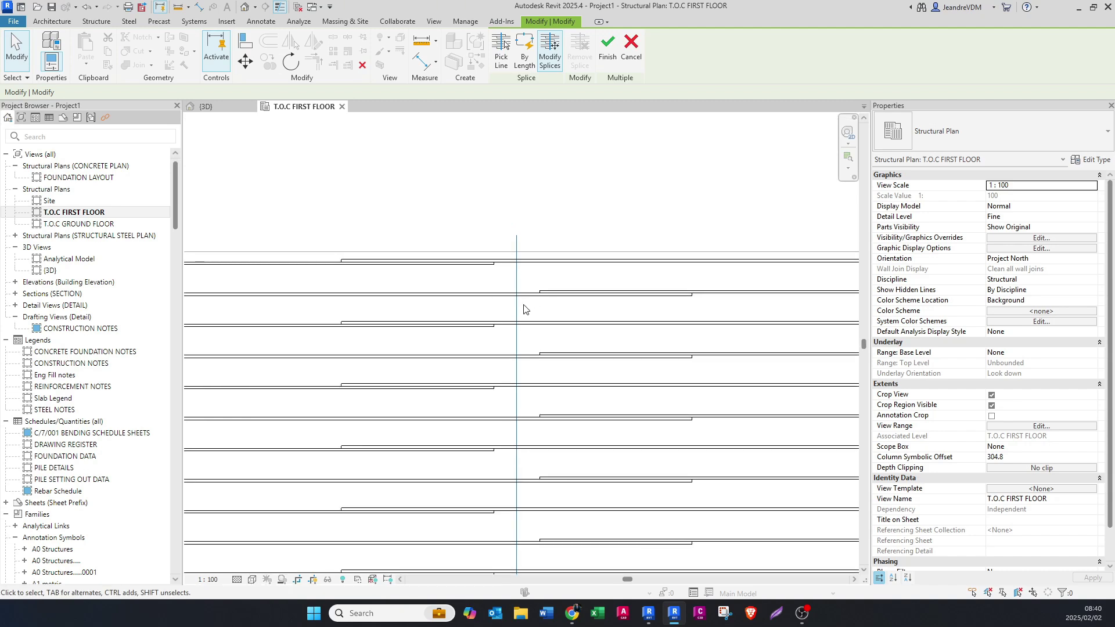
click(516, 309)
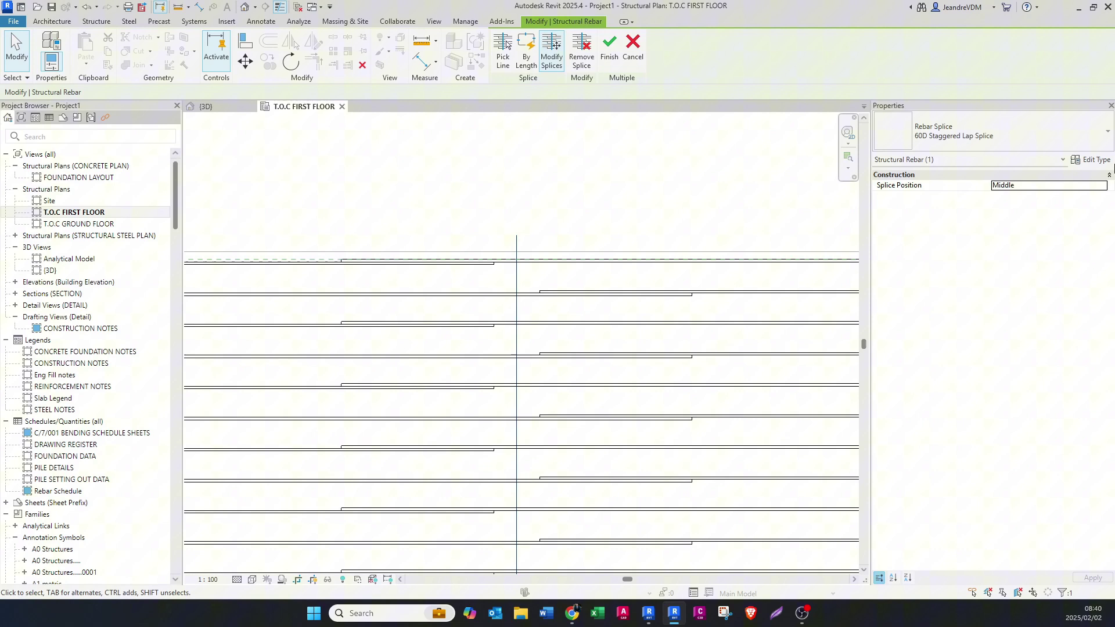
click(1096, 161)
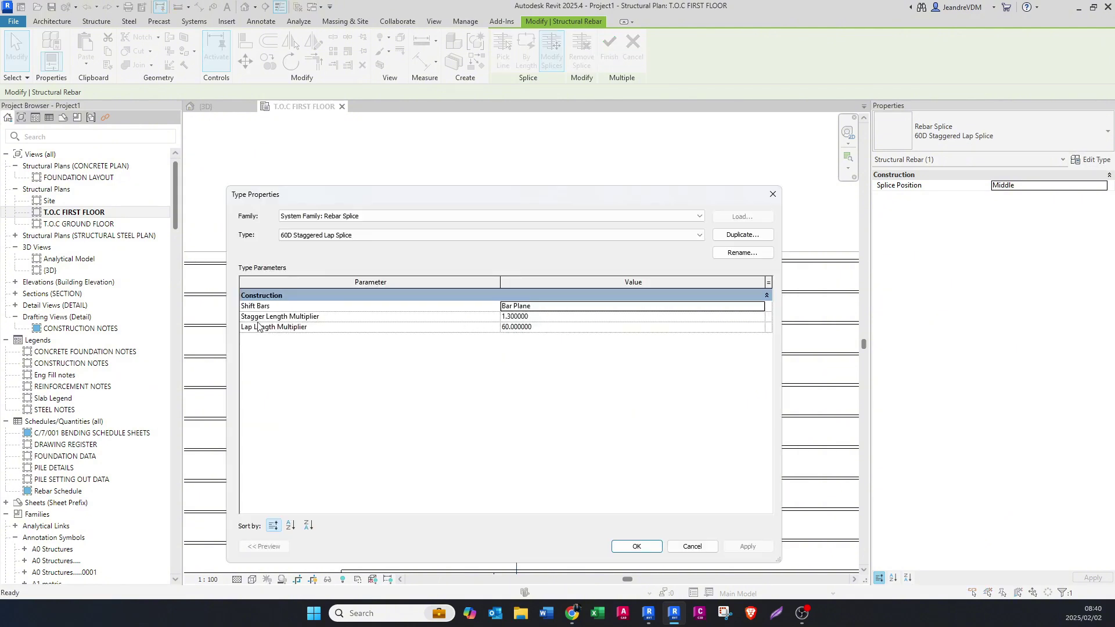
Duplicate the 60D splice type as a new type named '50D Staggered Lap Splice'
mouse_move(266, 334)
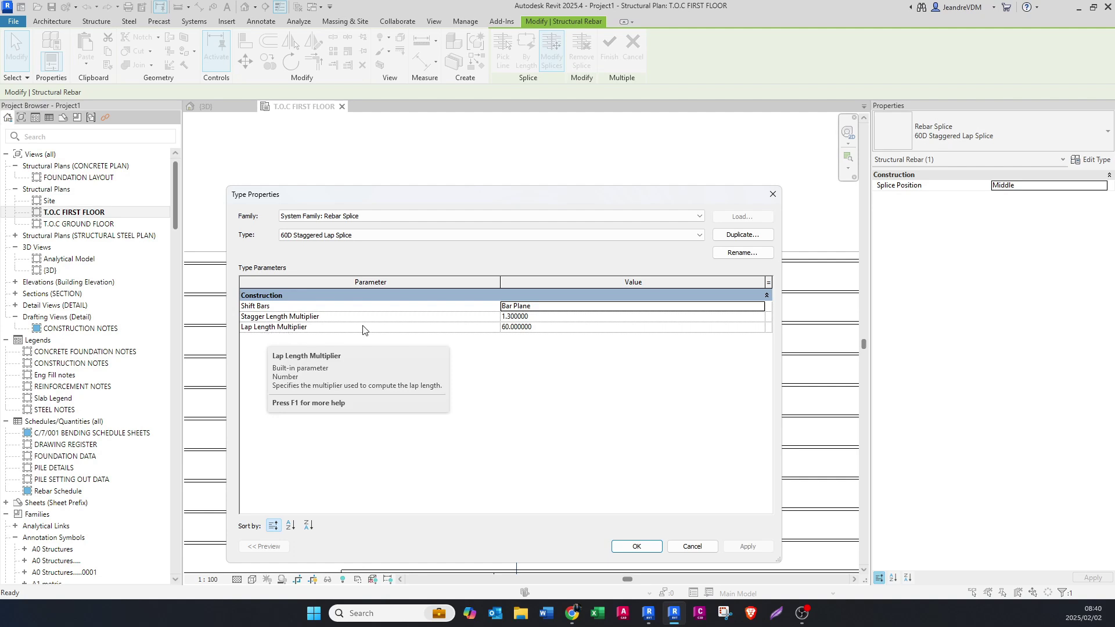
click(740, 235)
drag(445, 371, 428, 375)
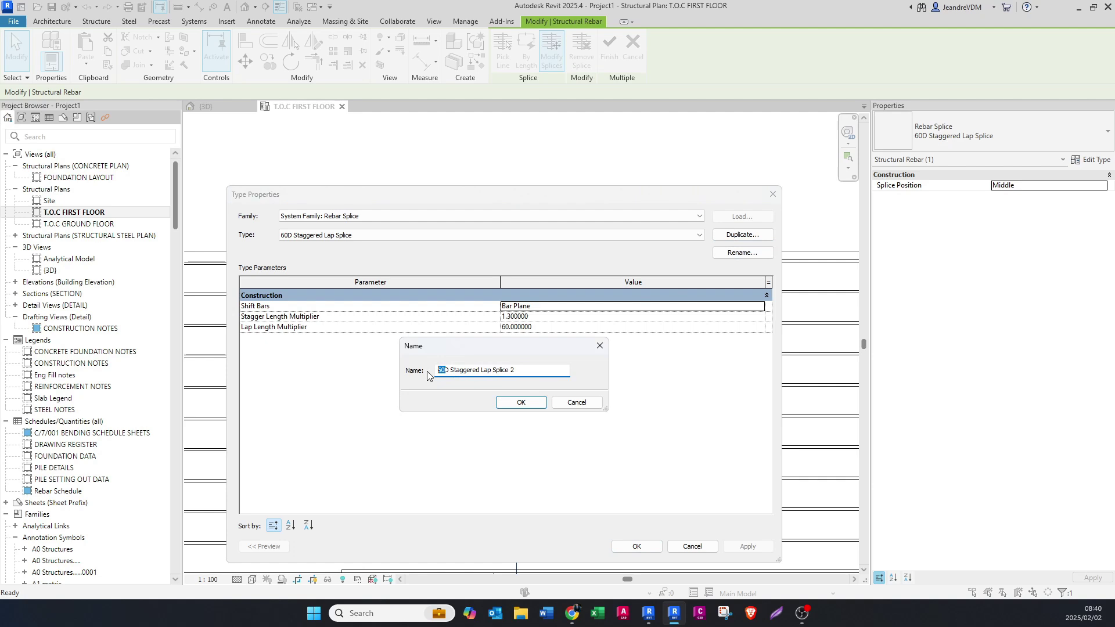
text(50)
click(520, 401)
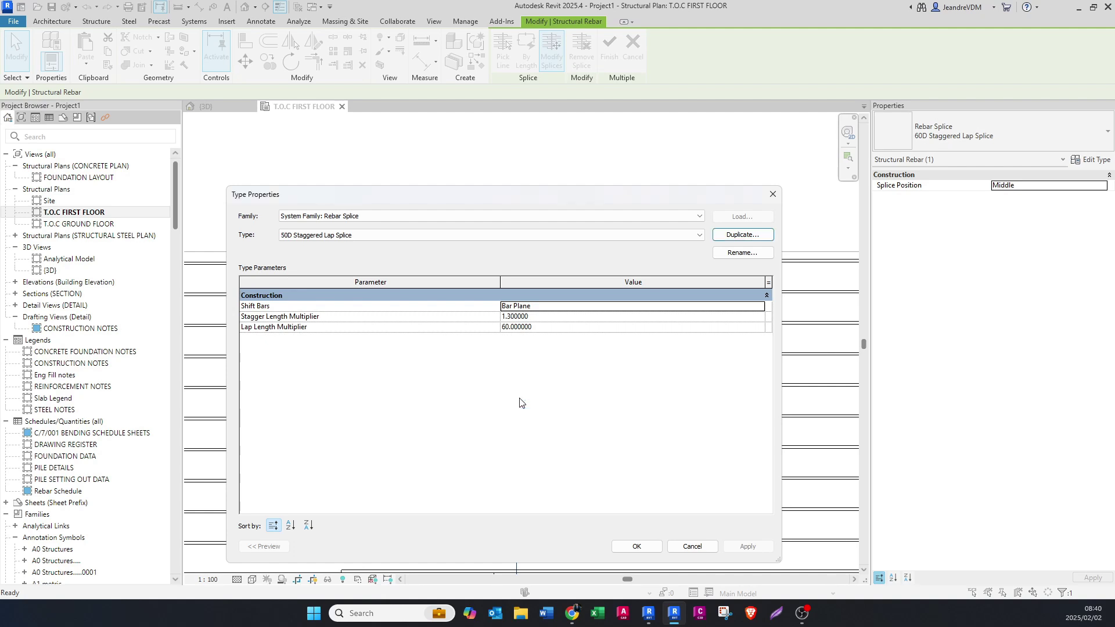
Keep Bar Plane as the bar shift, set the lap length multiplier to 50, and apply
click(763, 309)
click(663, 317)
click(552, 326)
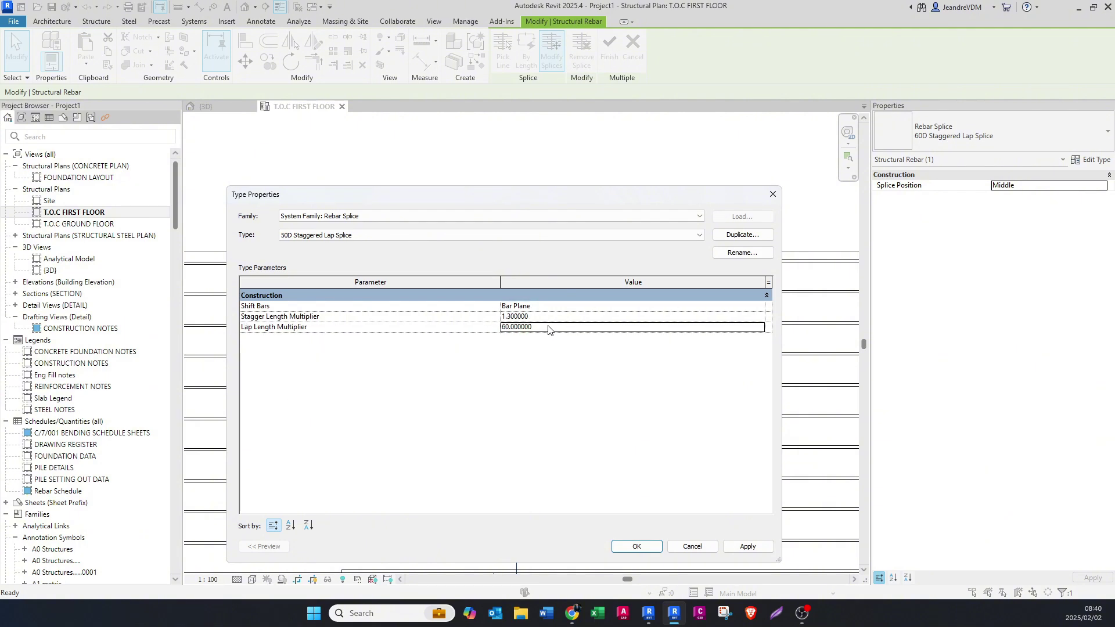
text(50)
click(746, 546)
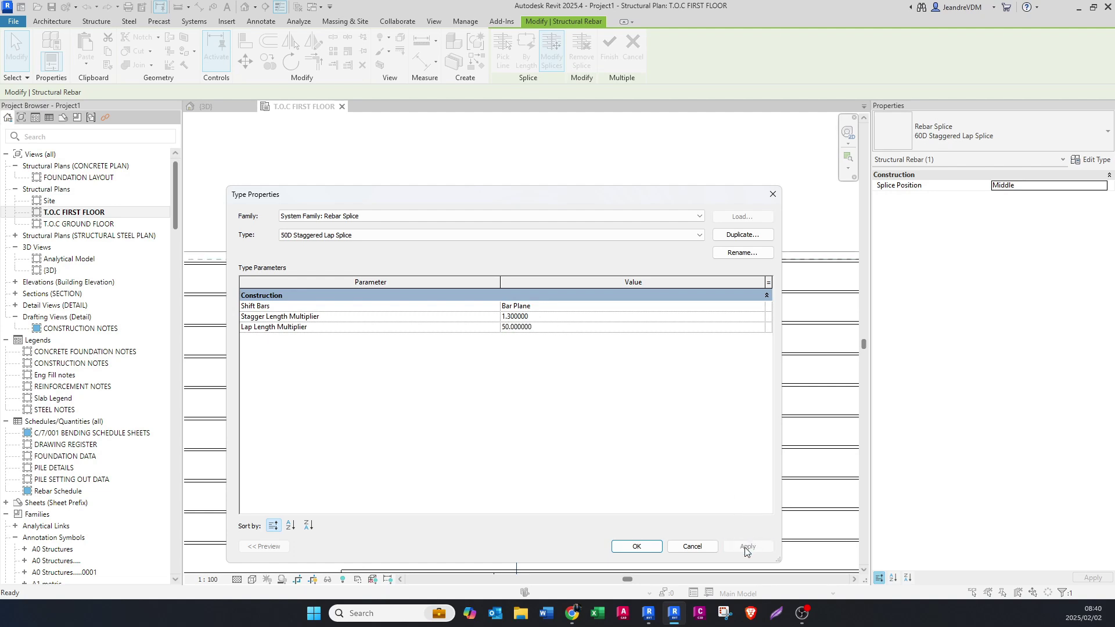
click(636, 546)
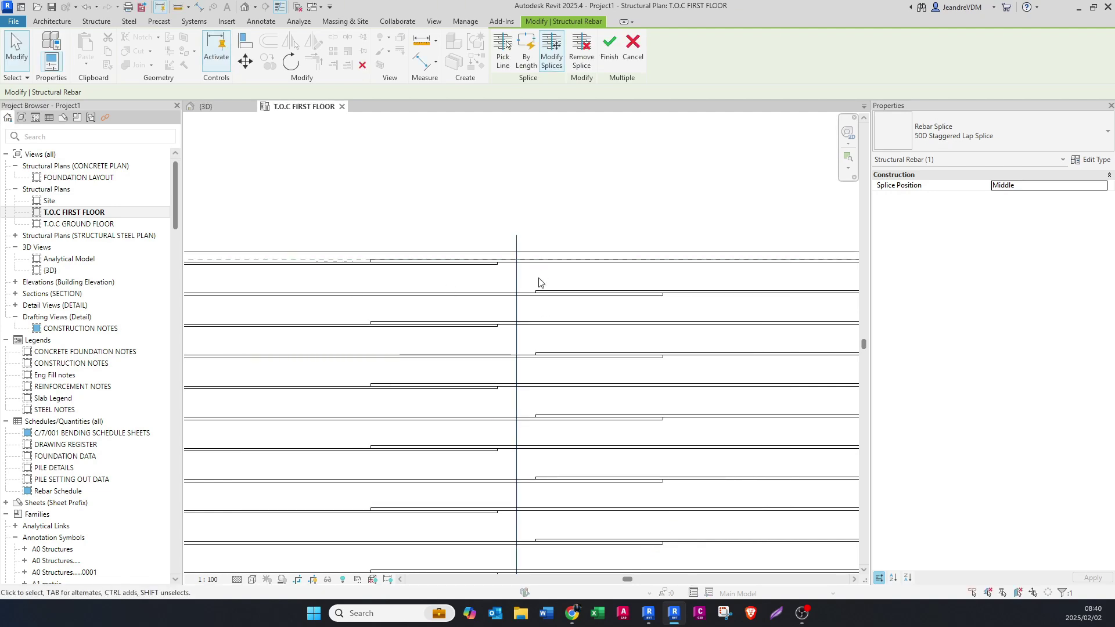
Add an aligned 800 dimension across the staggered lap ends, placed above the bars
middle_drag(430, 299, 485, 361)
key(Escape)
key(i)
scroll(519, 328, up, 2)
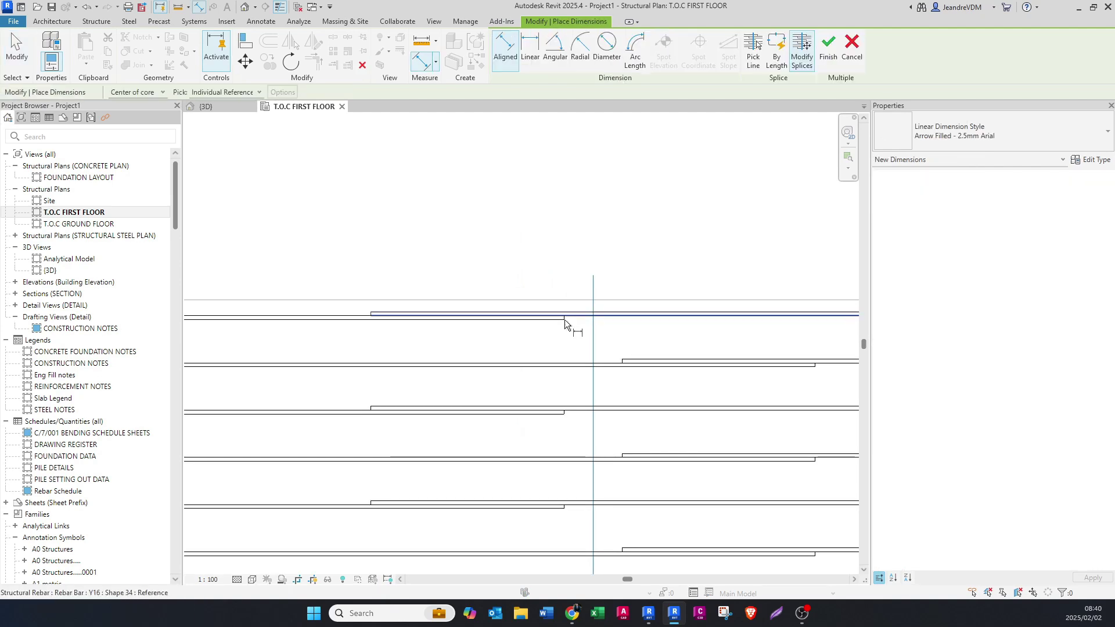
click(565, 322)
click(375, 315)
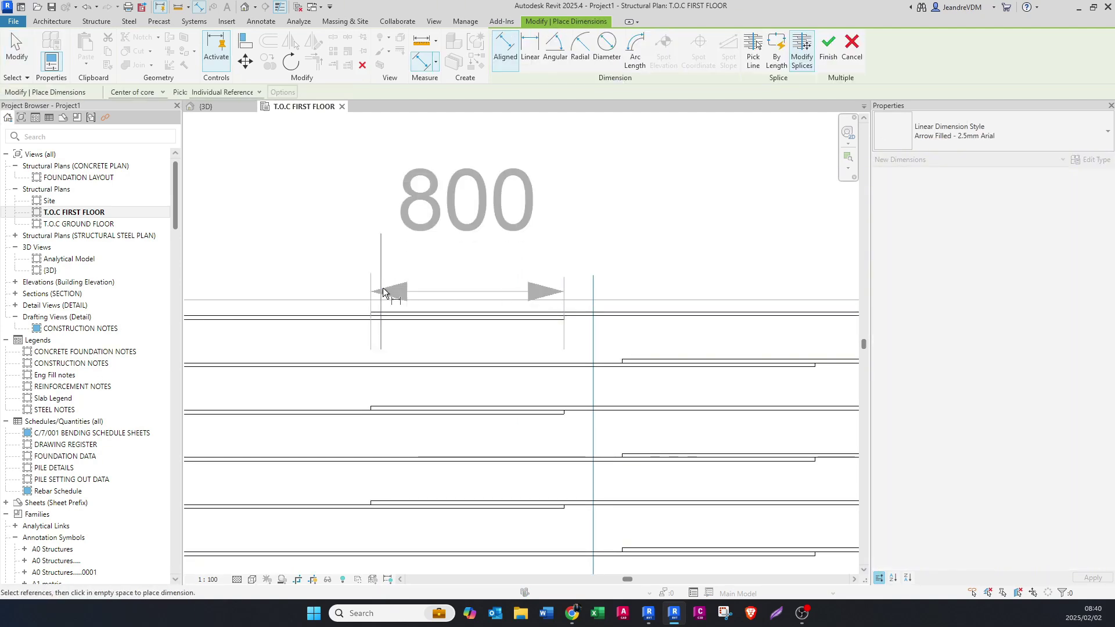
click(412, 218)
scroll(437, 323, down, 3)
key(Escape)
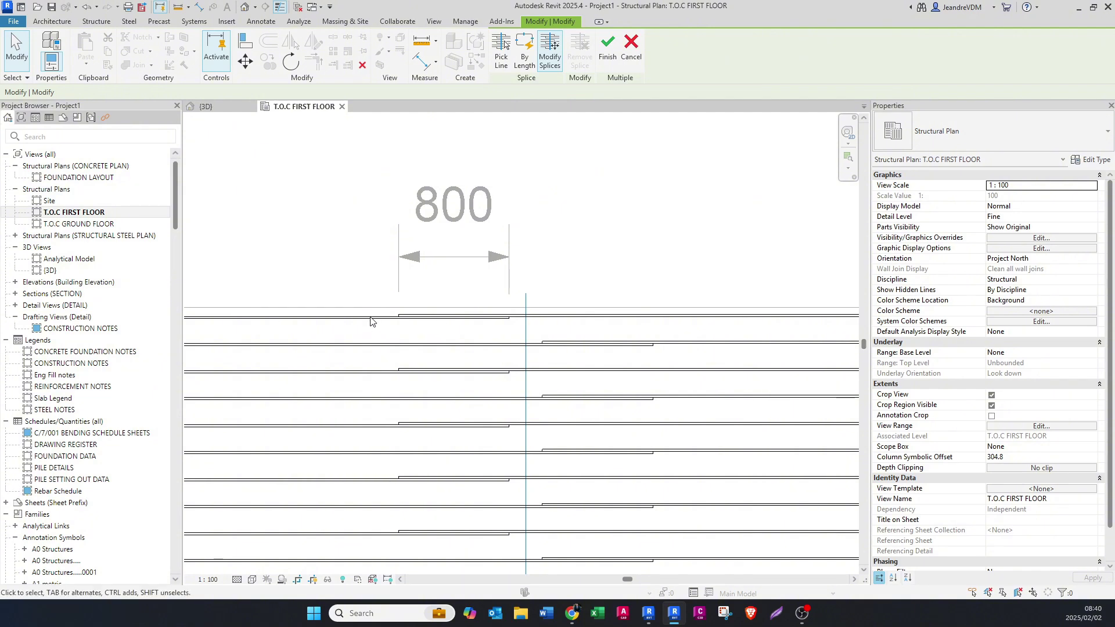
scroll(435, 348, down, 2)
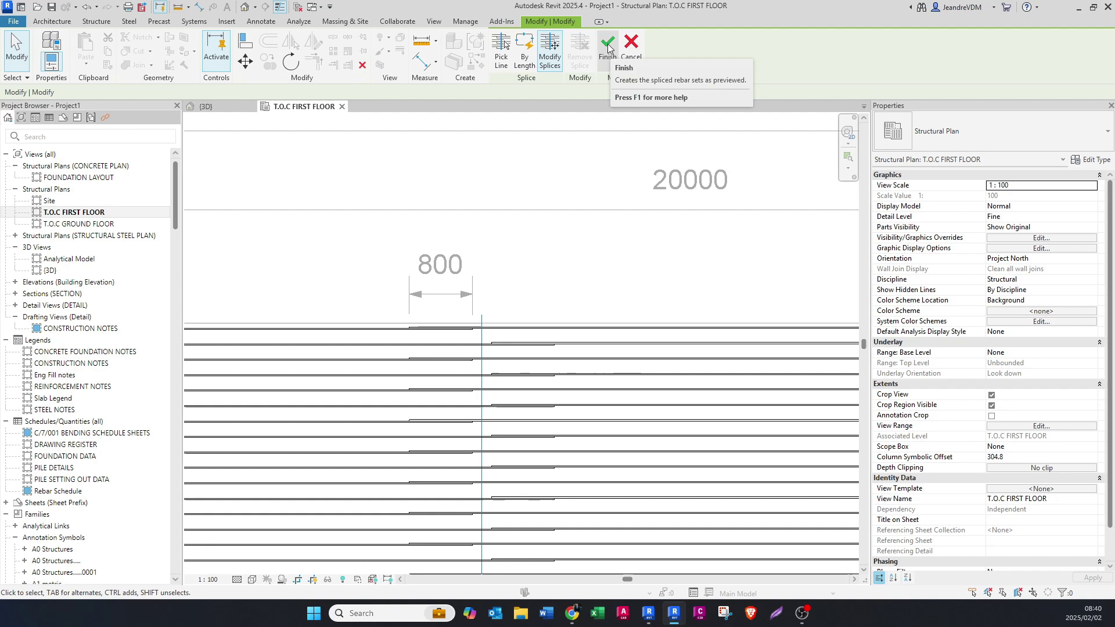
Finish the spliced rebar and switch the bar set to Rebar Bar Y12, shrinking the lap to 600
click(608, 47)
click(320, 351)
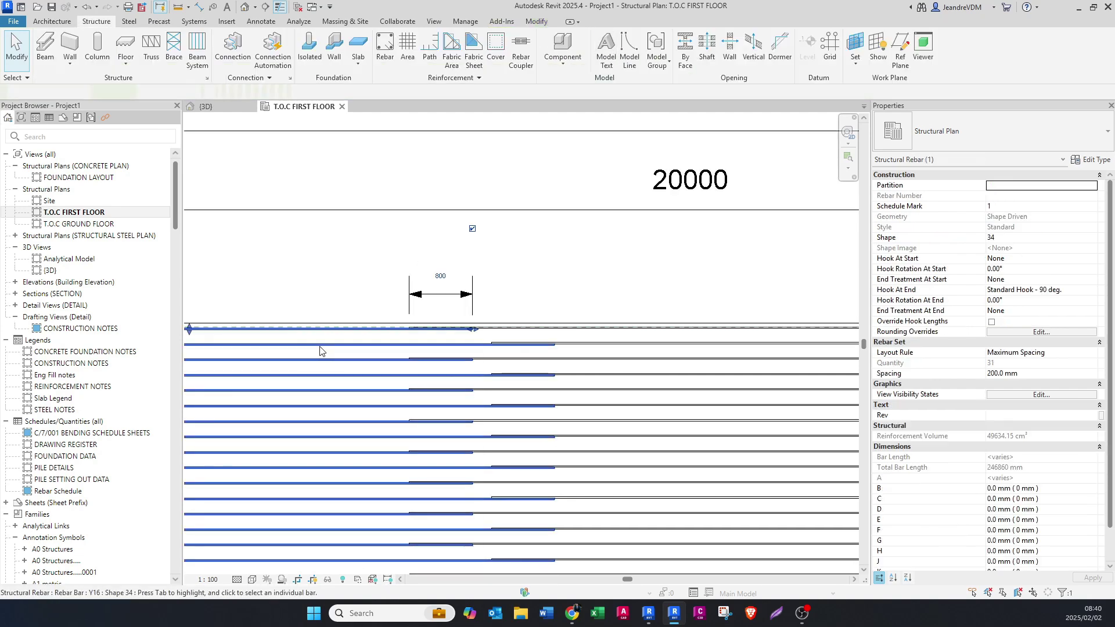
click(1019, 122)
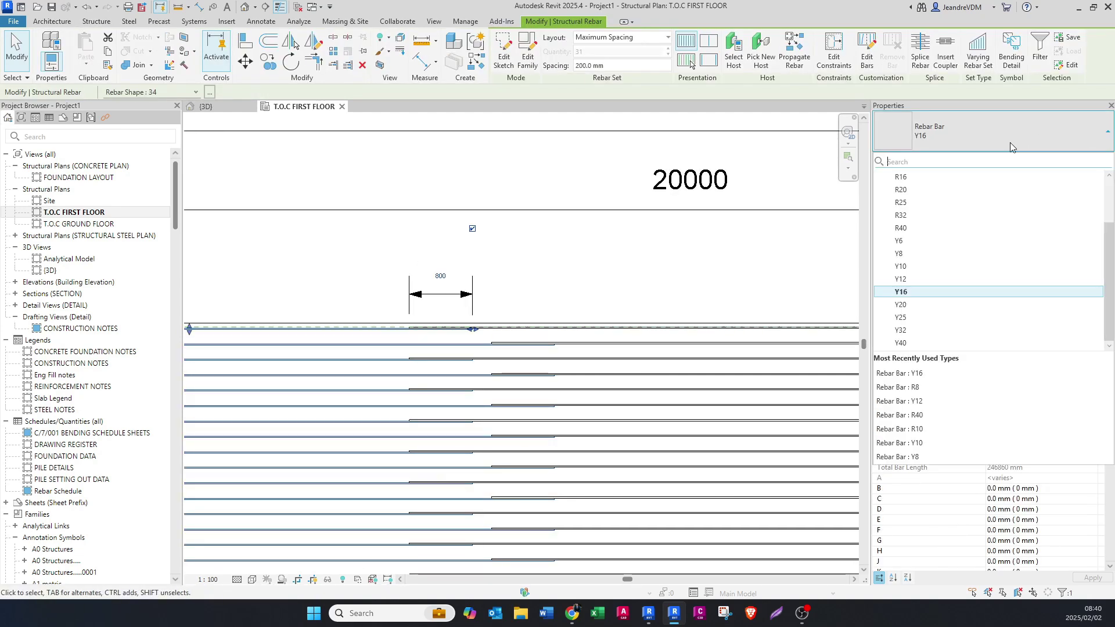
click(938, 279)
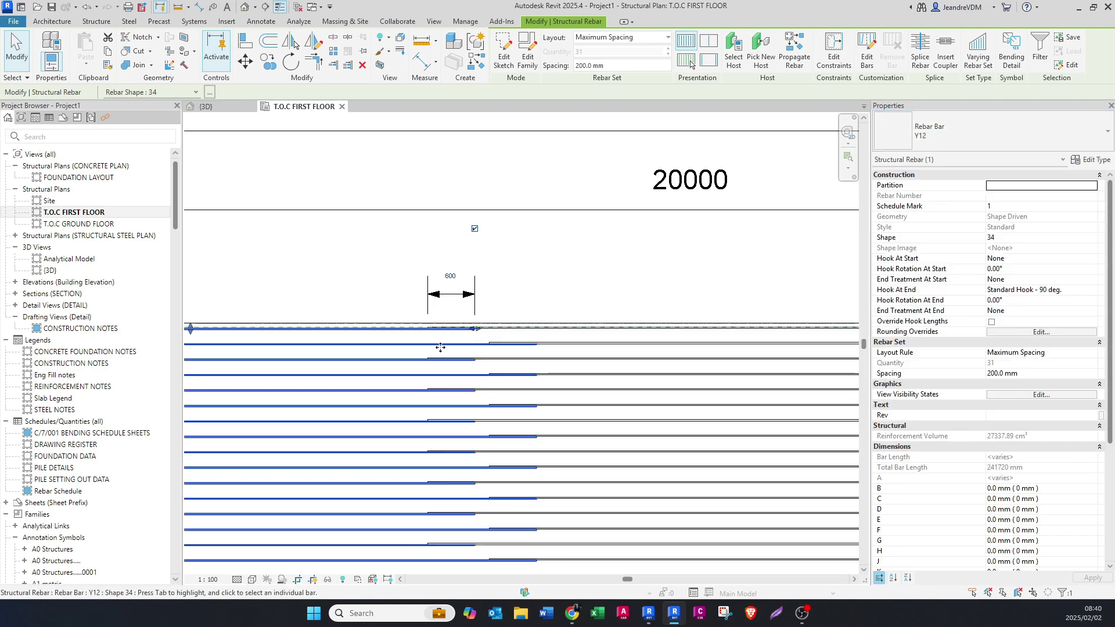
key(Escape)
scroll(440, 347, up, 3)
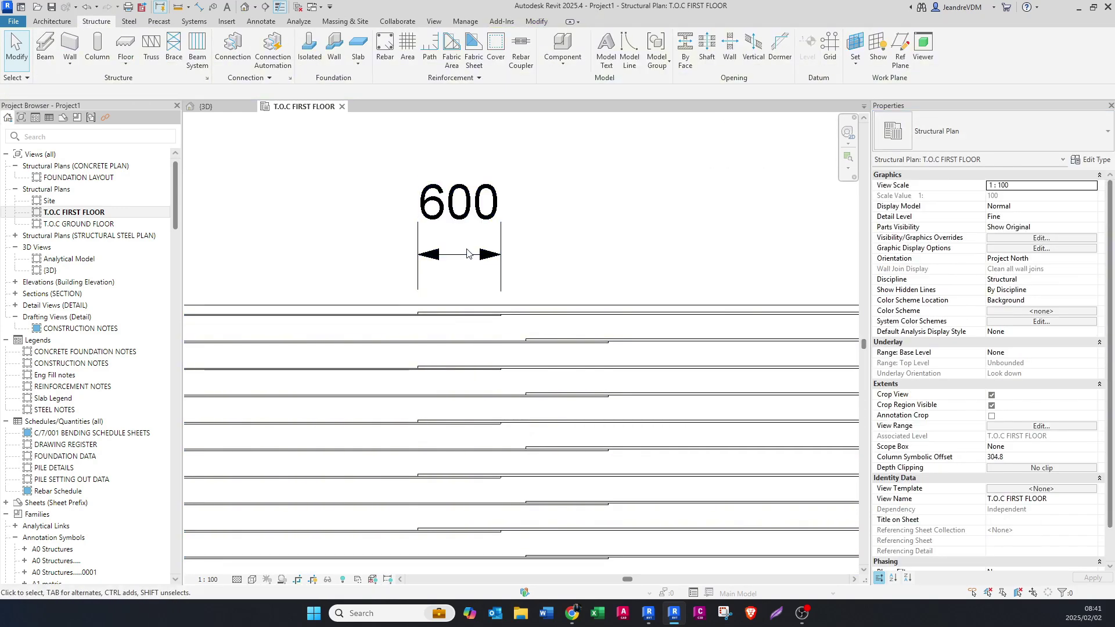
scroll(450, 274, up, 2)
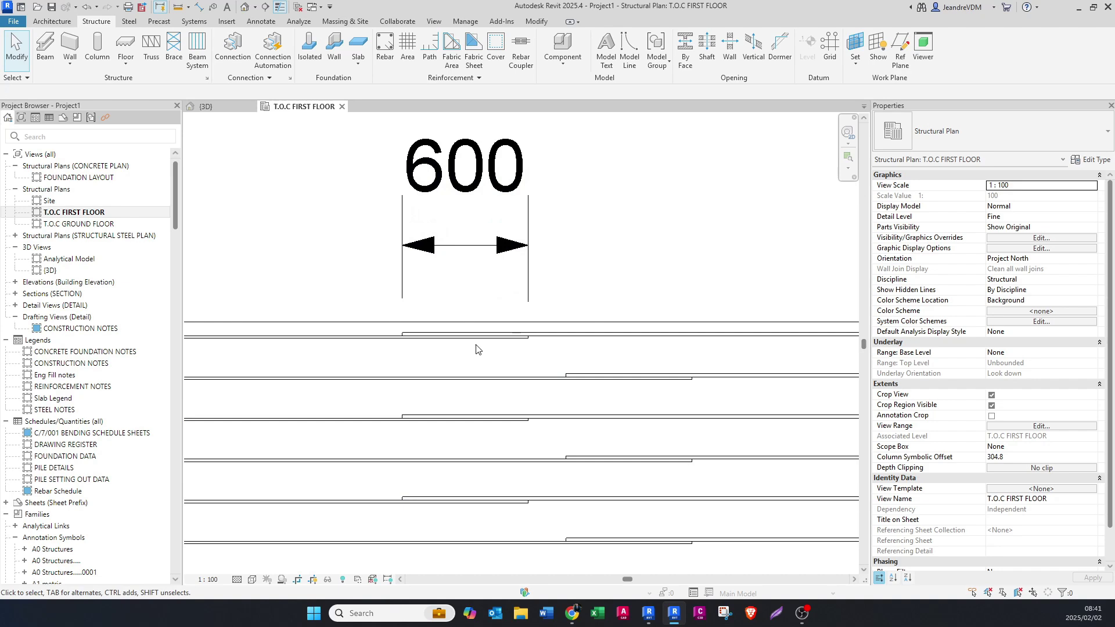
scroll(476, 349, up, 2)
scroll(488, 364, down, 2)
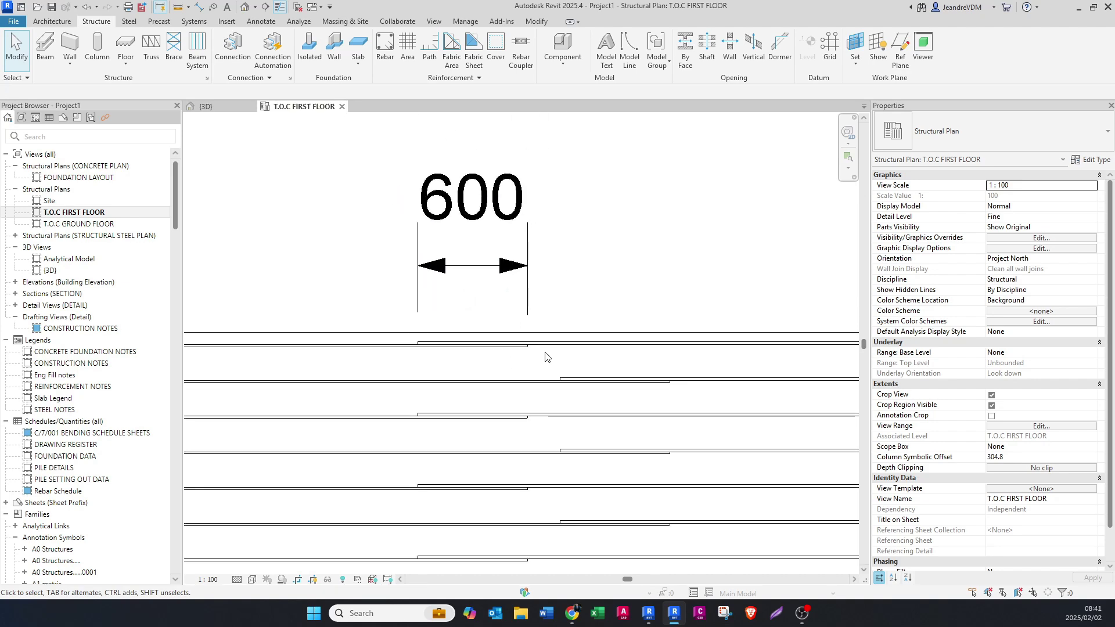
Switch to the {3D} view and zoom and pan to inspect the lapped Y12 slab bars
click(206, 106)
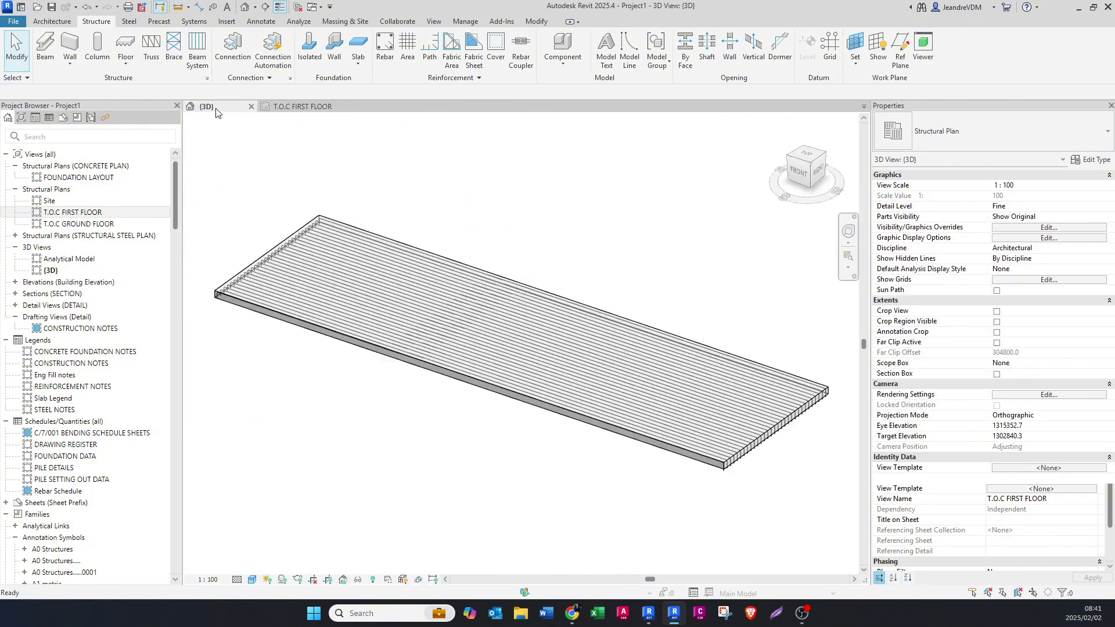
scroll(520, 288, up, 5)
scroll(520, 288, up, 5)
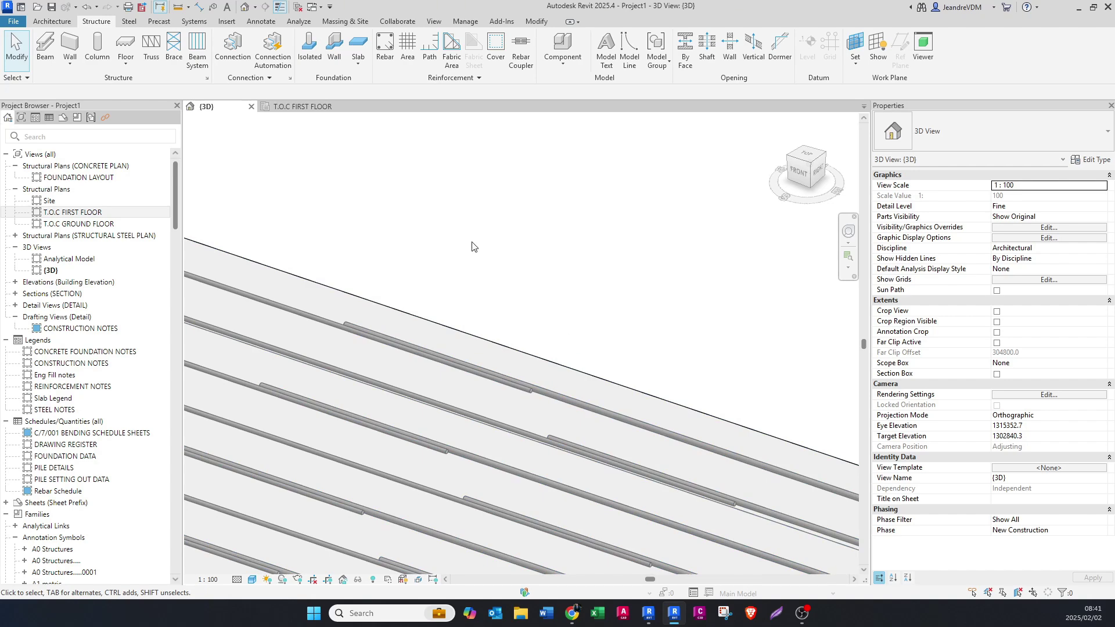
scroll(476, 250, down, 3)
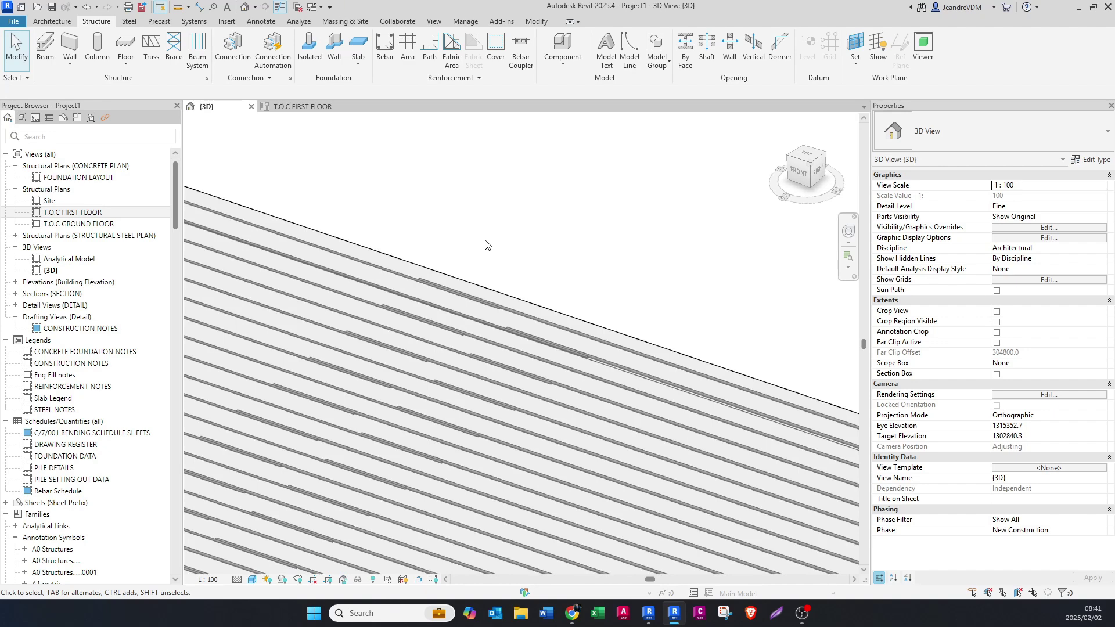
middle_drag(456, 239, 500, 276)
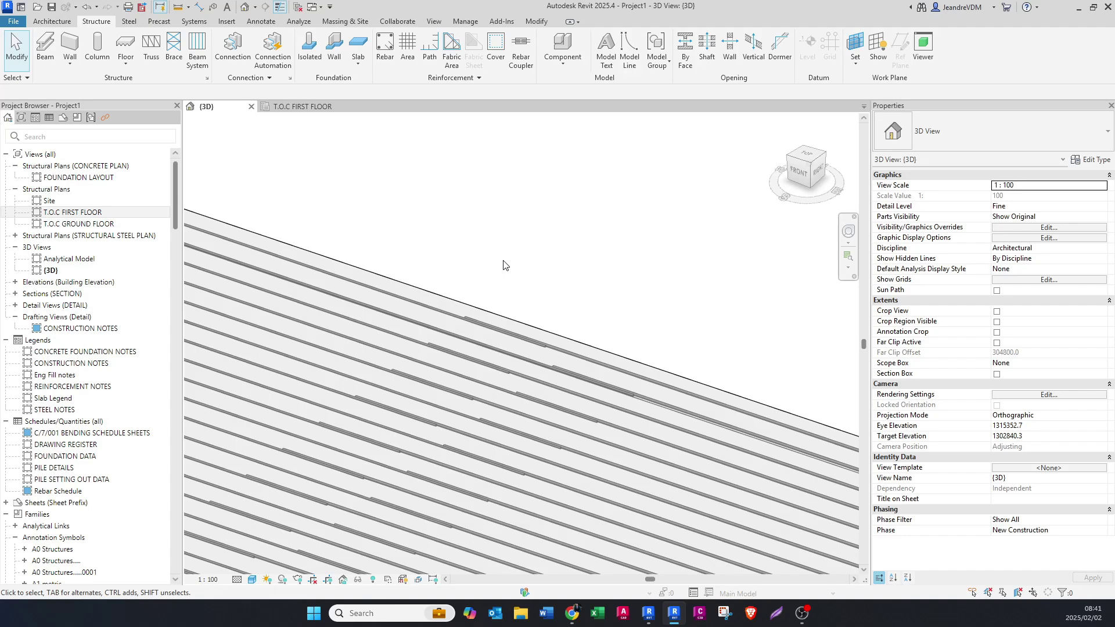
scroll(503, 265, down, 1)
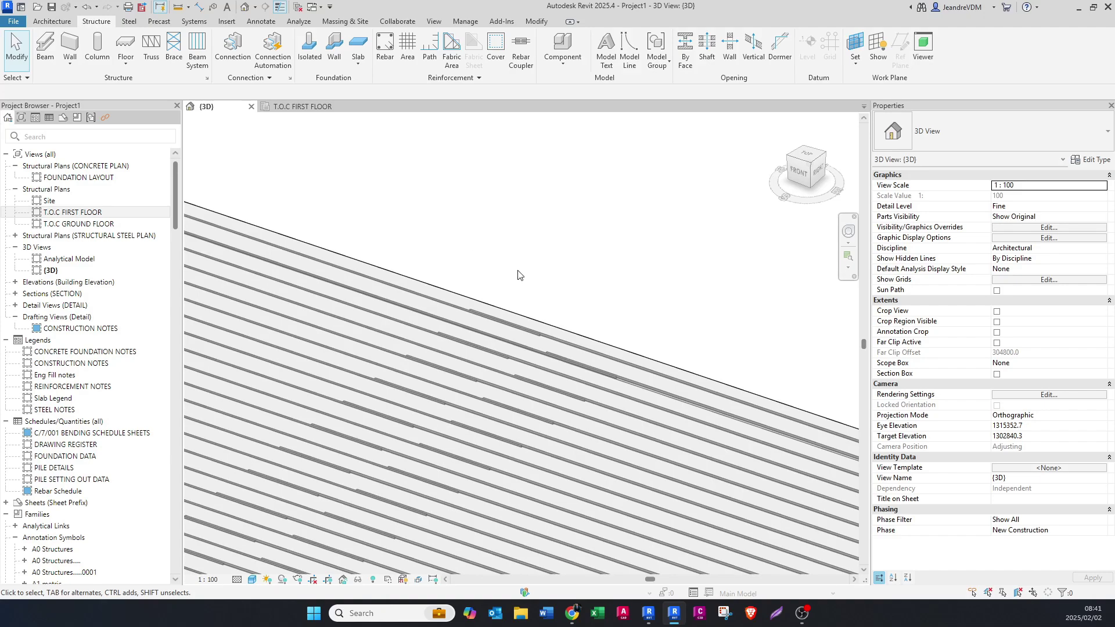
scroll(519, 274, down, 3)
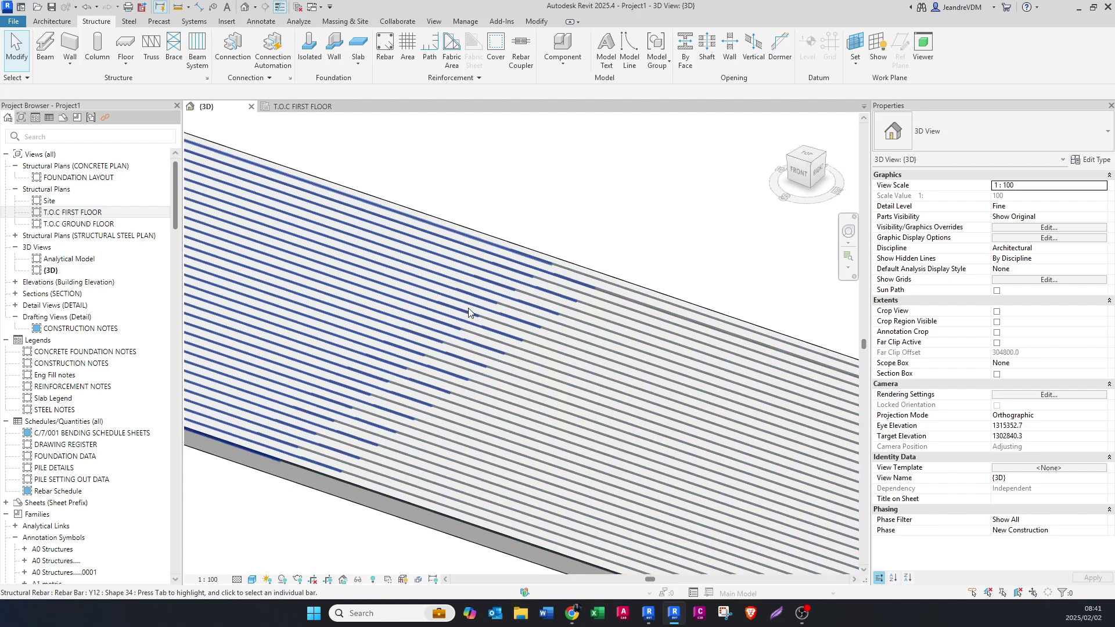
middle_drag(470, 316, 482, 363)
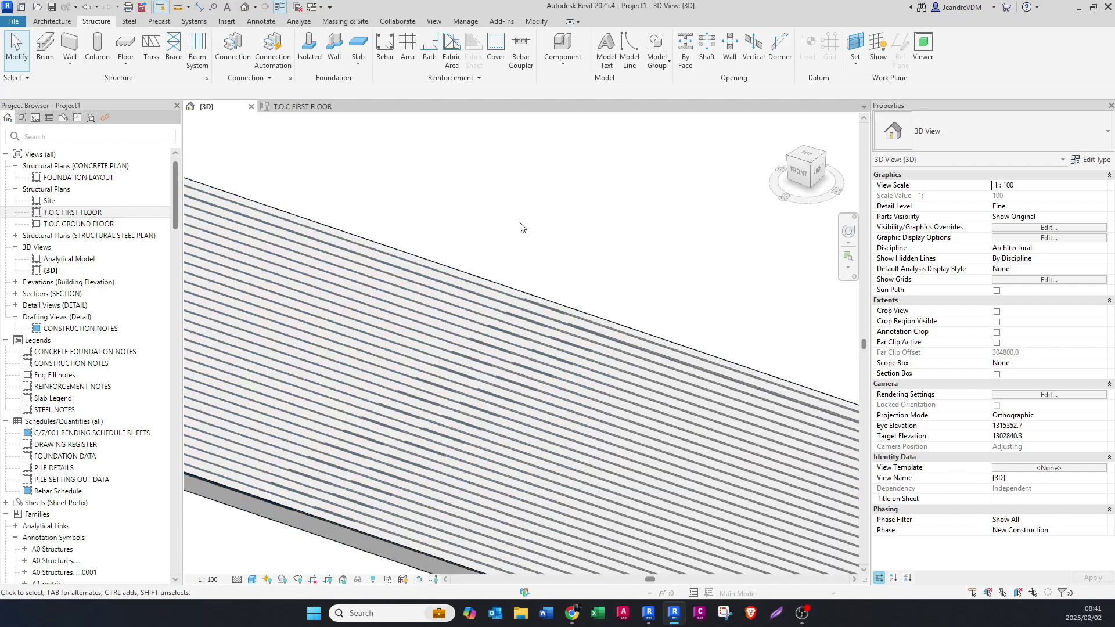
scroll(525, 225, up, 1)
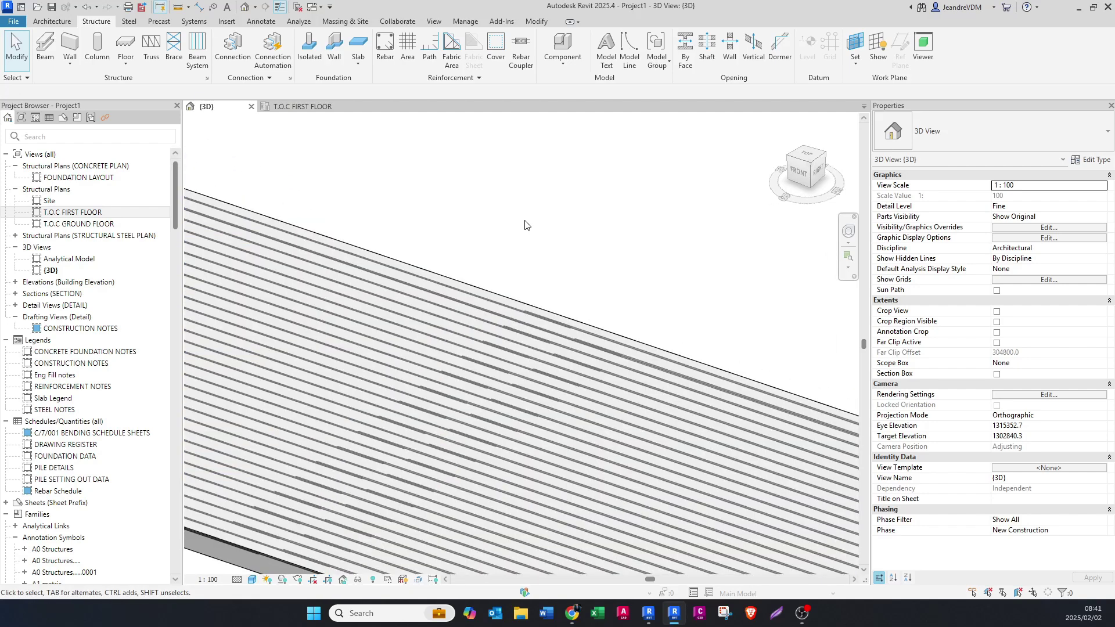